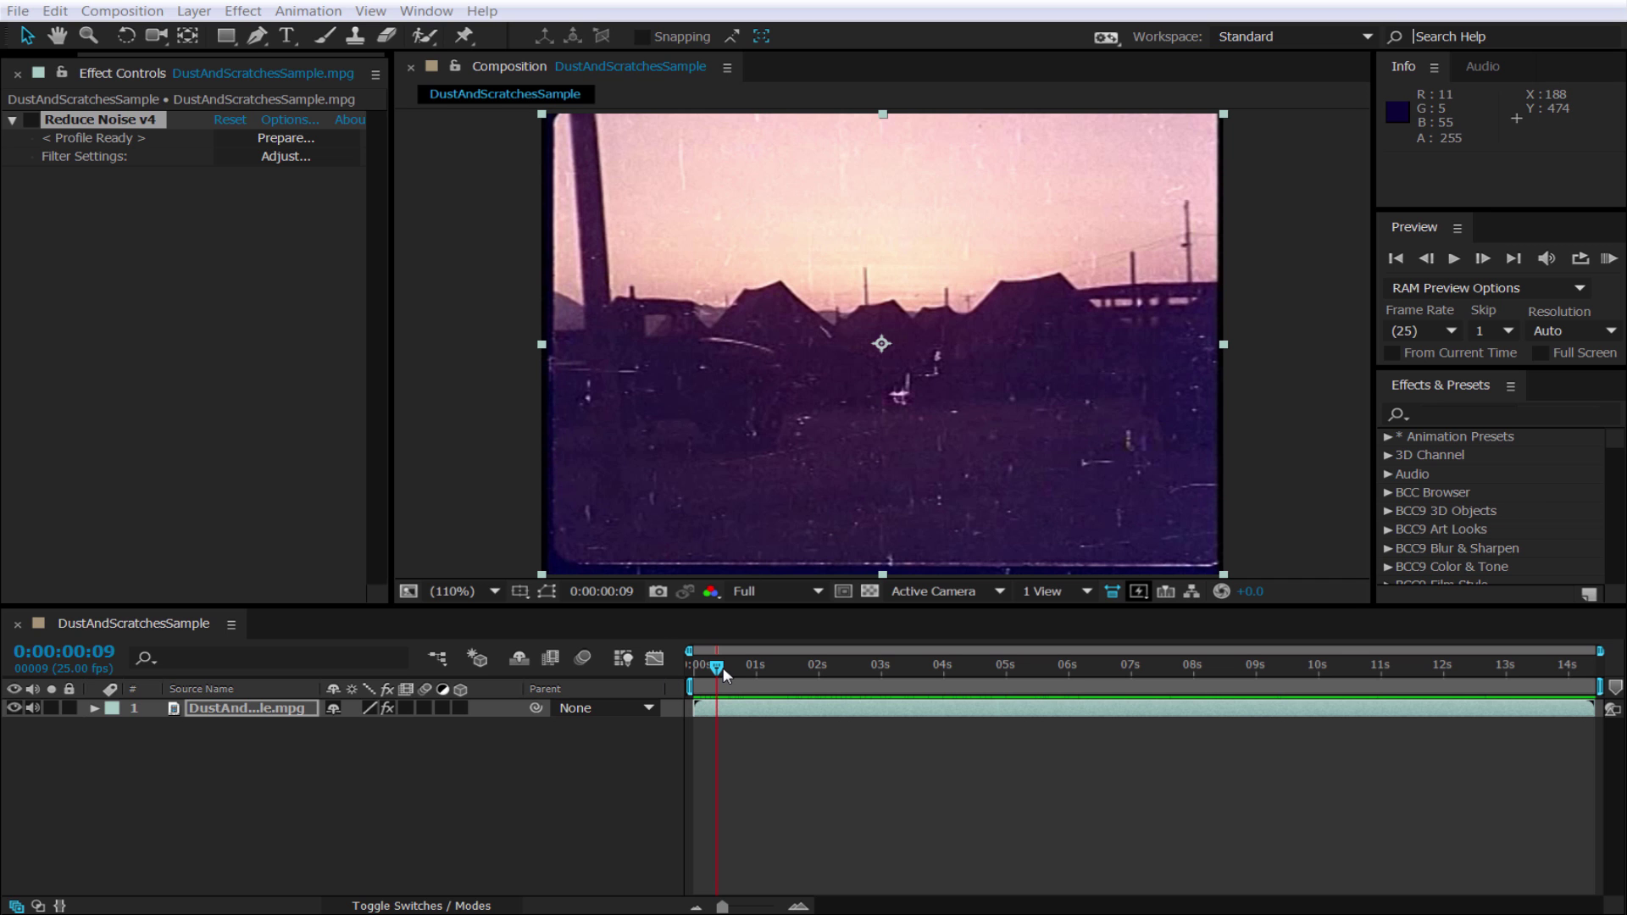
Step: Preview the dusty clip once, then return the playhead to the sunset frame near 0:00:00:20
left_click(793, 808)
key("space")
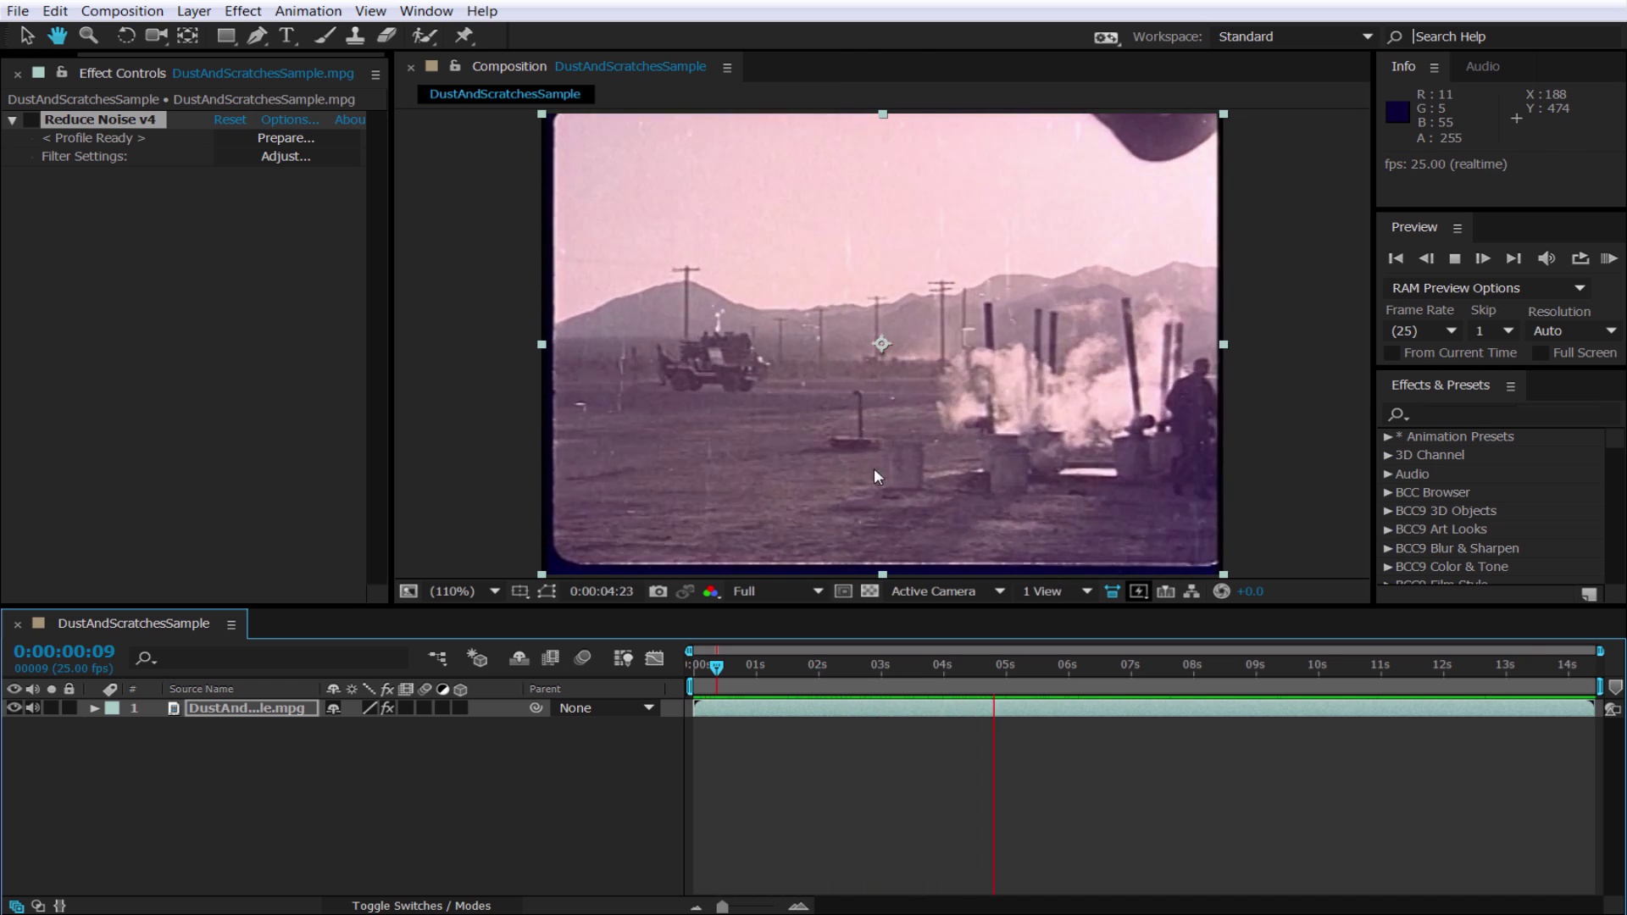
key("space")
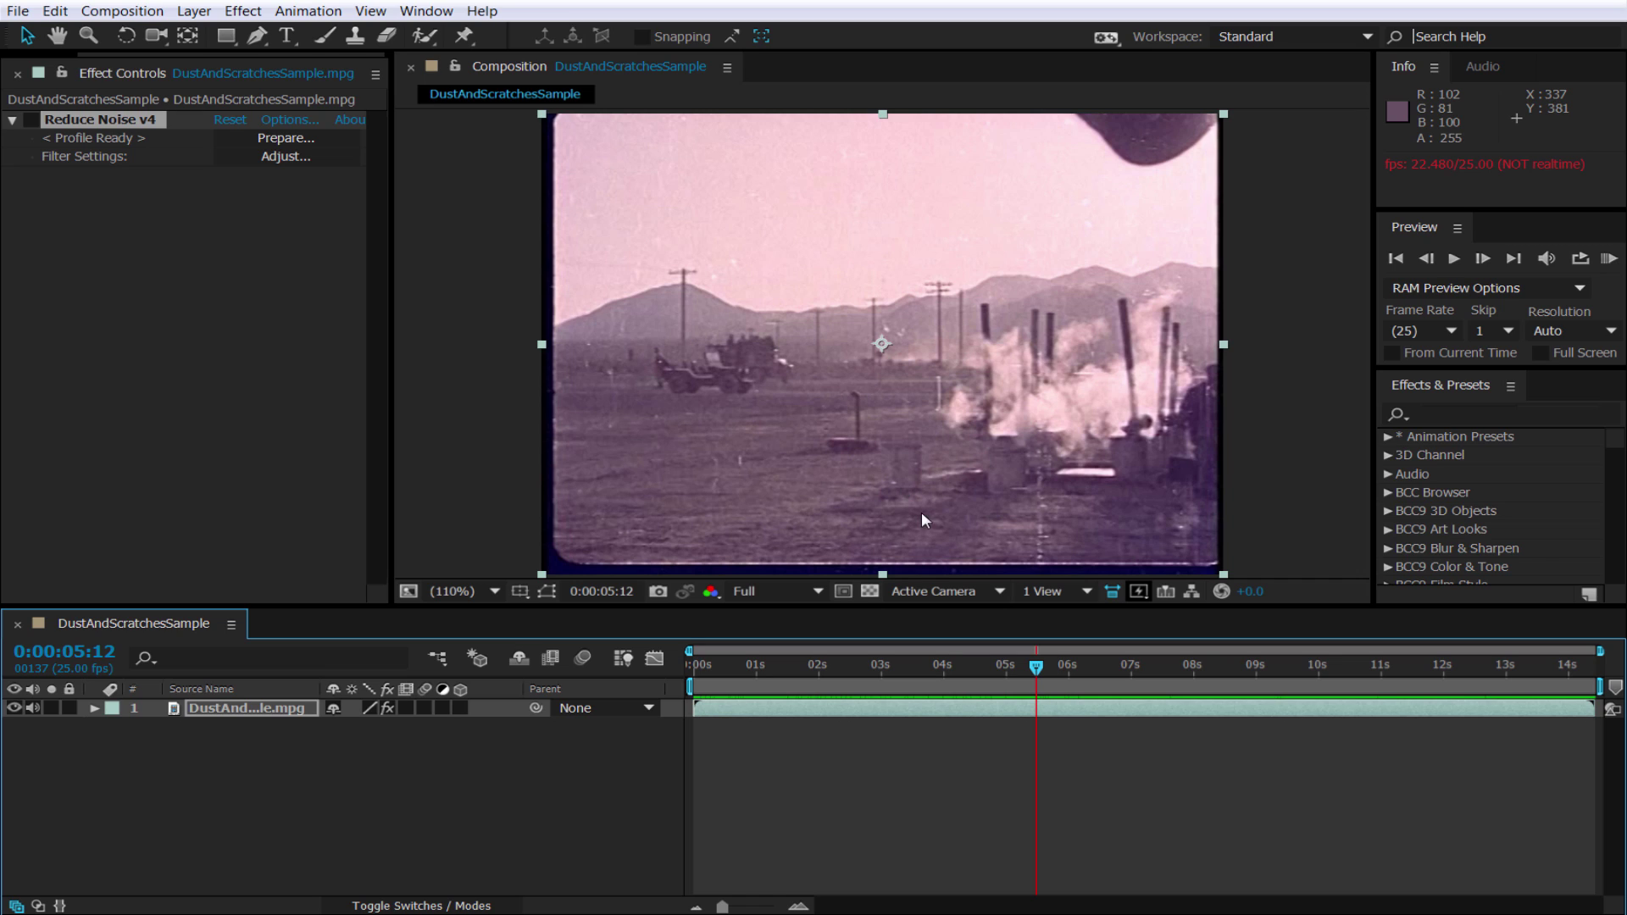
left_click_drag(1026, 669, 753, 692)
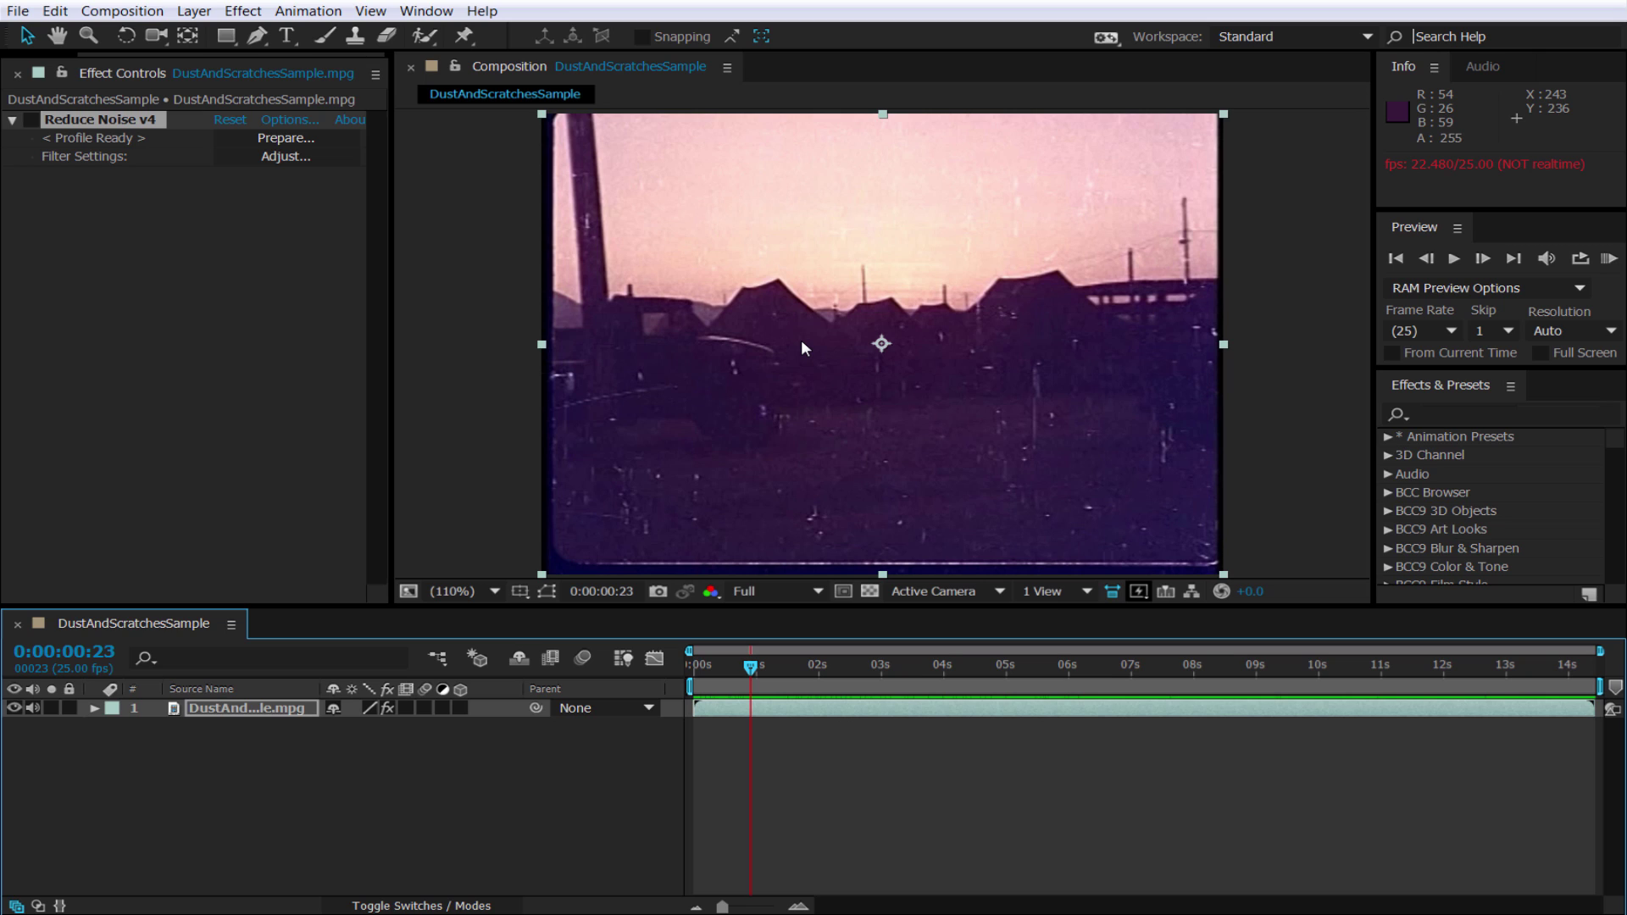
Step: Enable Reduce Noise v4, open its Neat Video window with Prepare..., and enlarge the window
left_click(31, 119)
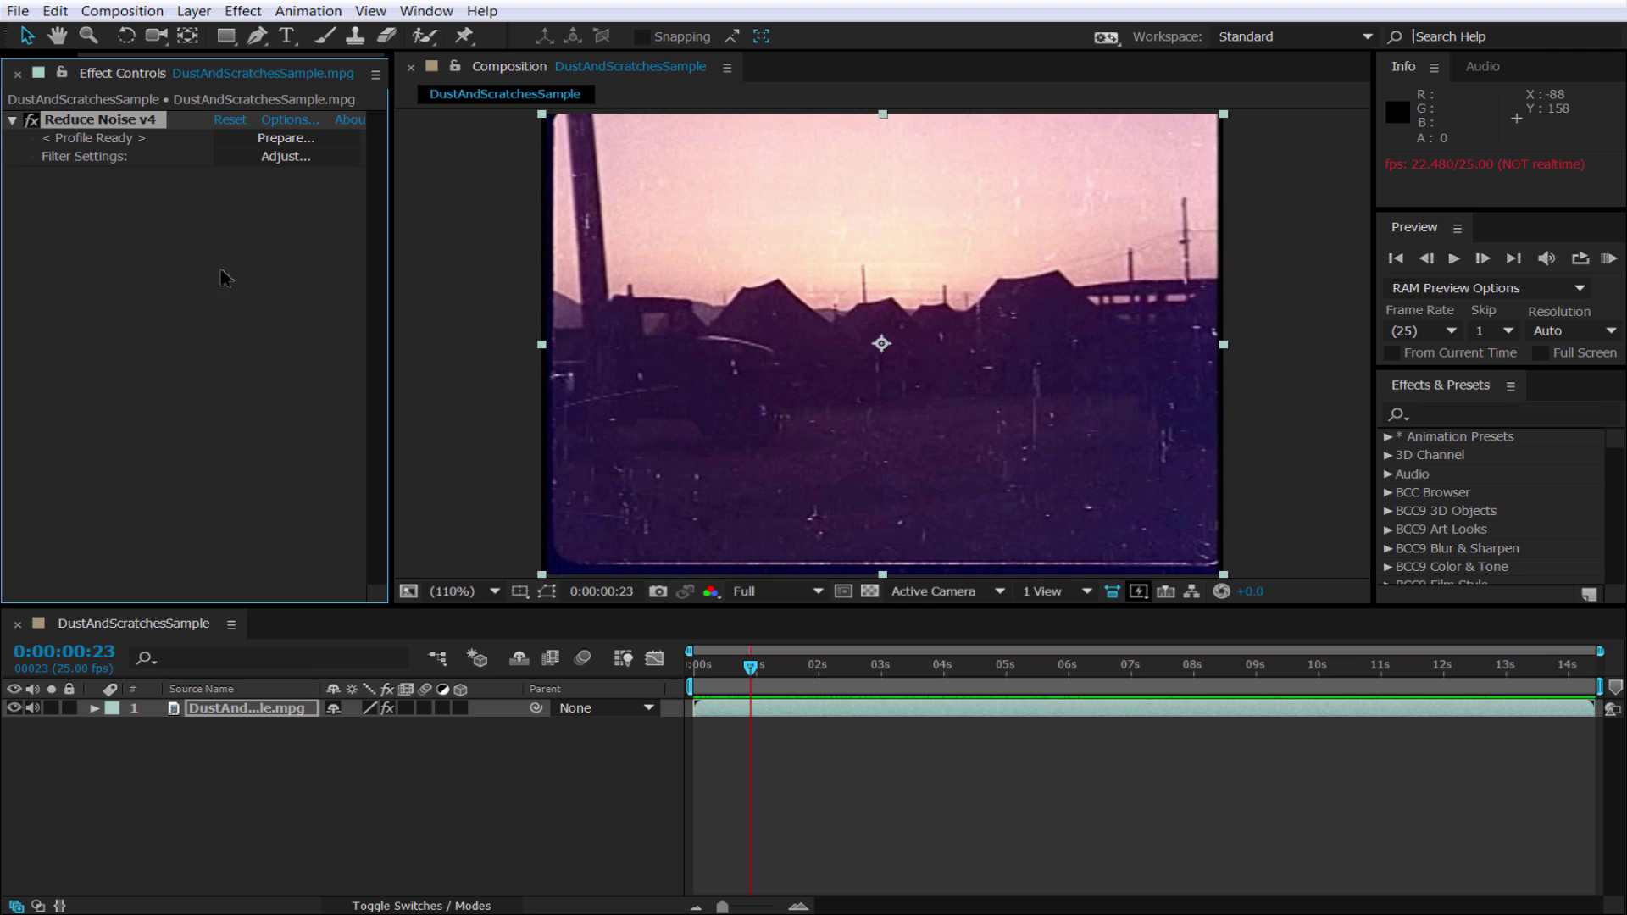
left_click(286, 140)
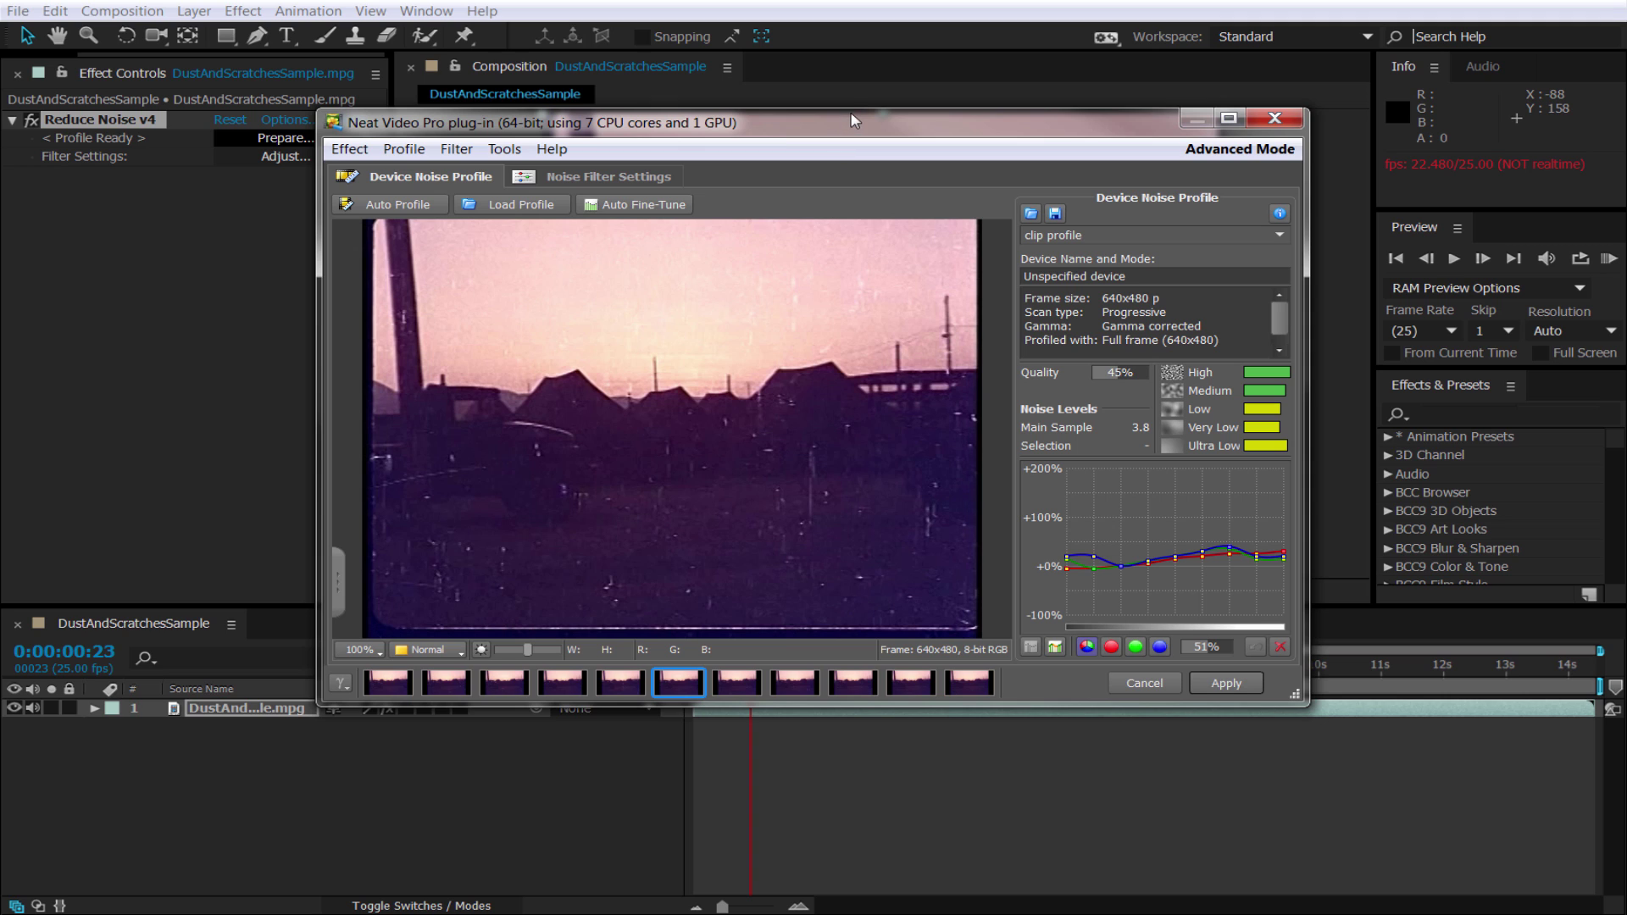
left_click_drag(854, 109, 895, 28)
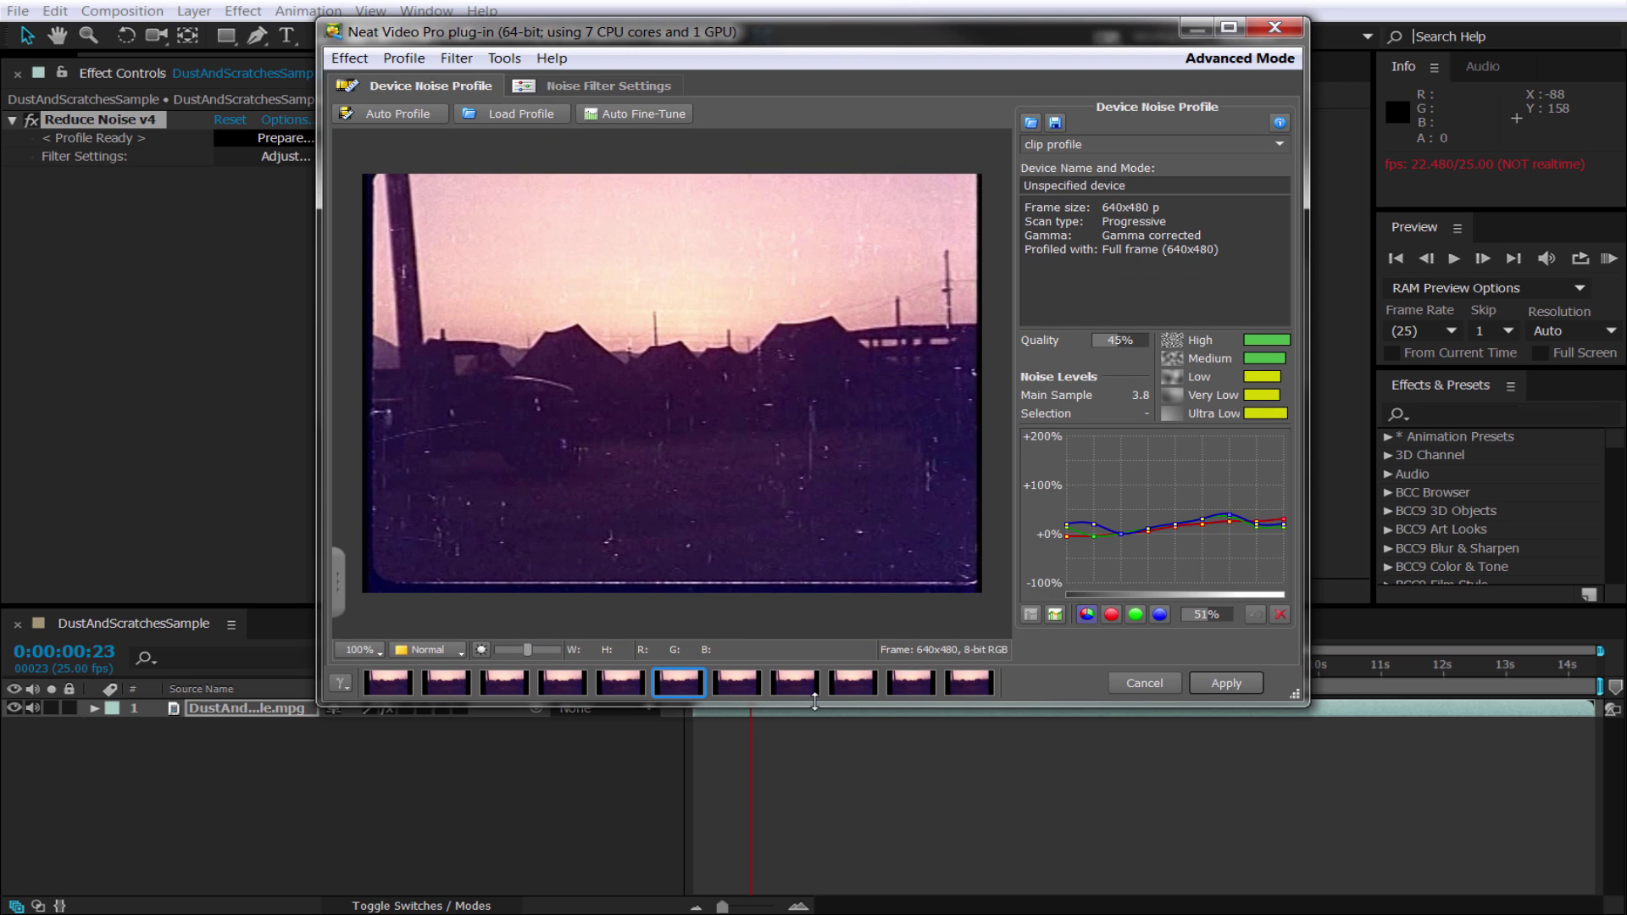
left_click_drag(816, 703, 816, 788)
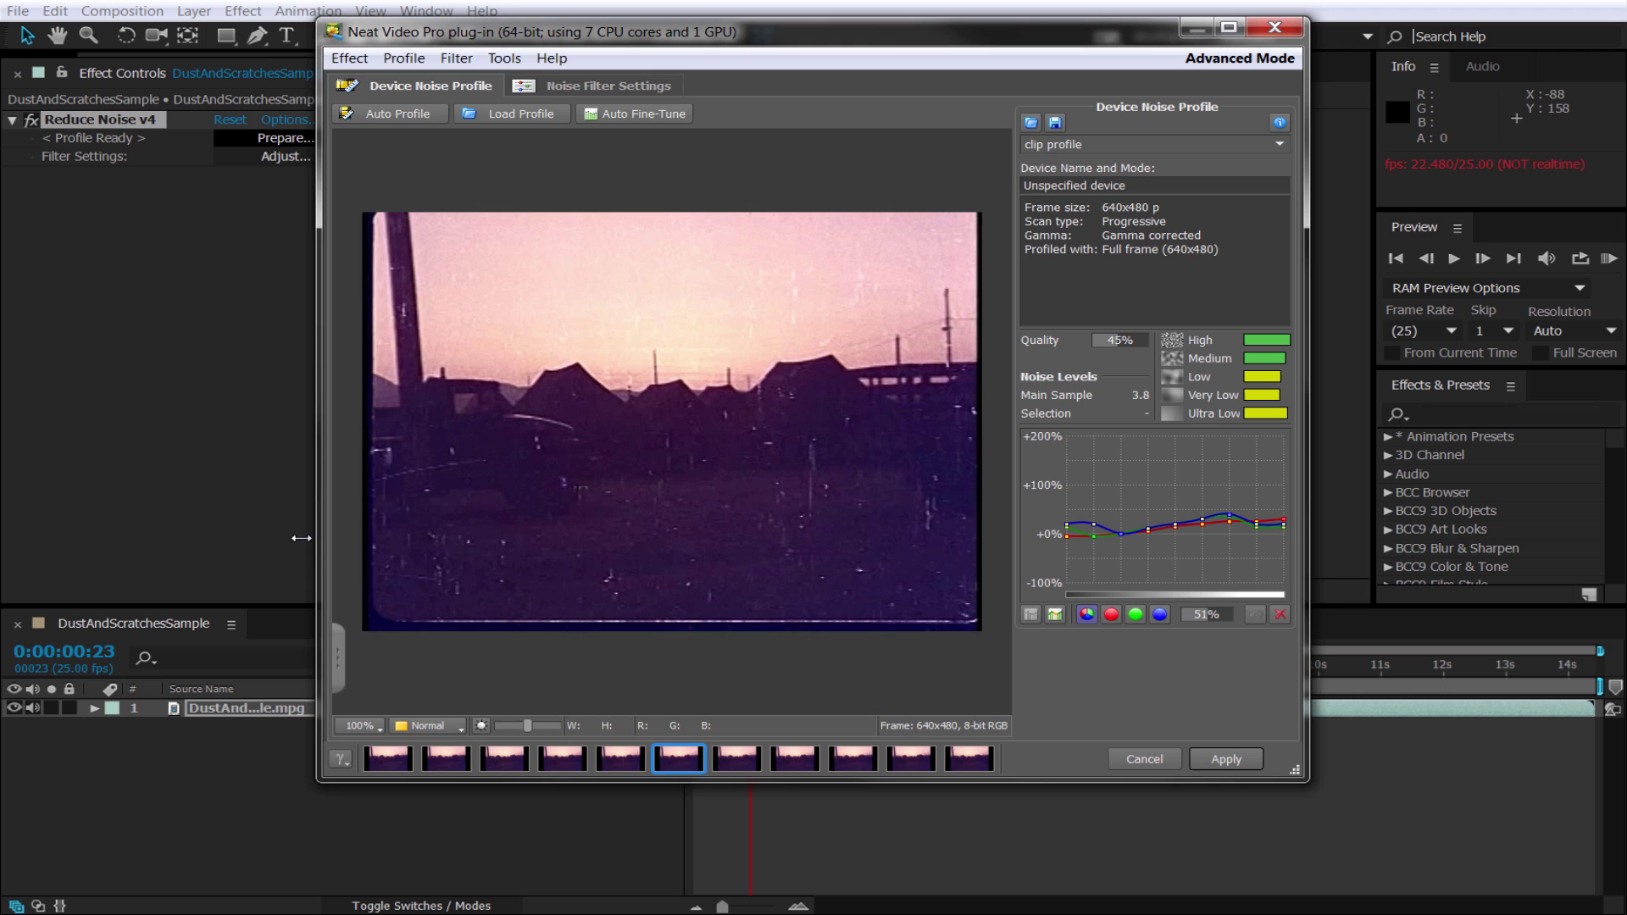
left_click_drag(316, 537, 238, 535)
Step: Zoom the Neat Video viewer to 200% and back to 100%
scroll(584, 491, "up", 1)
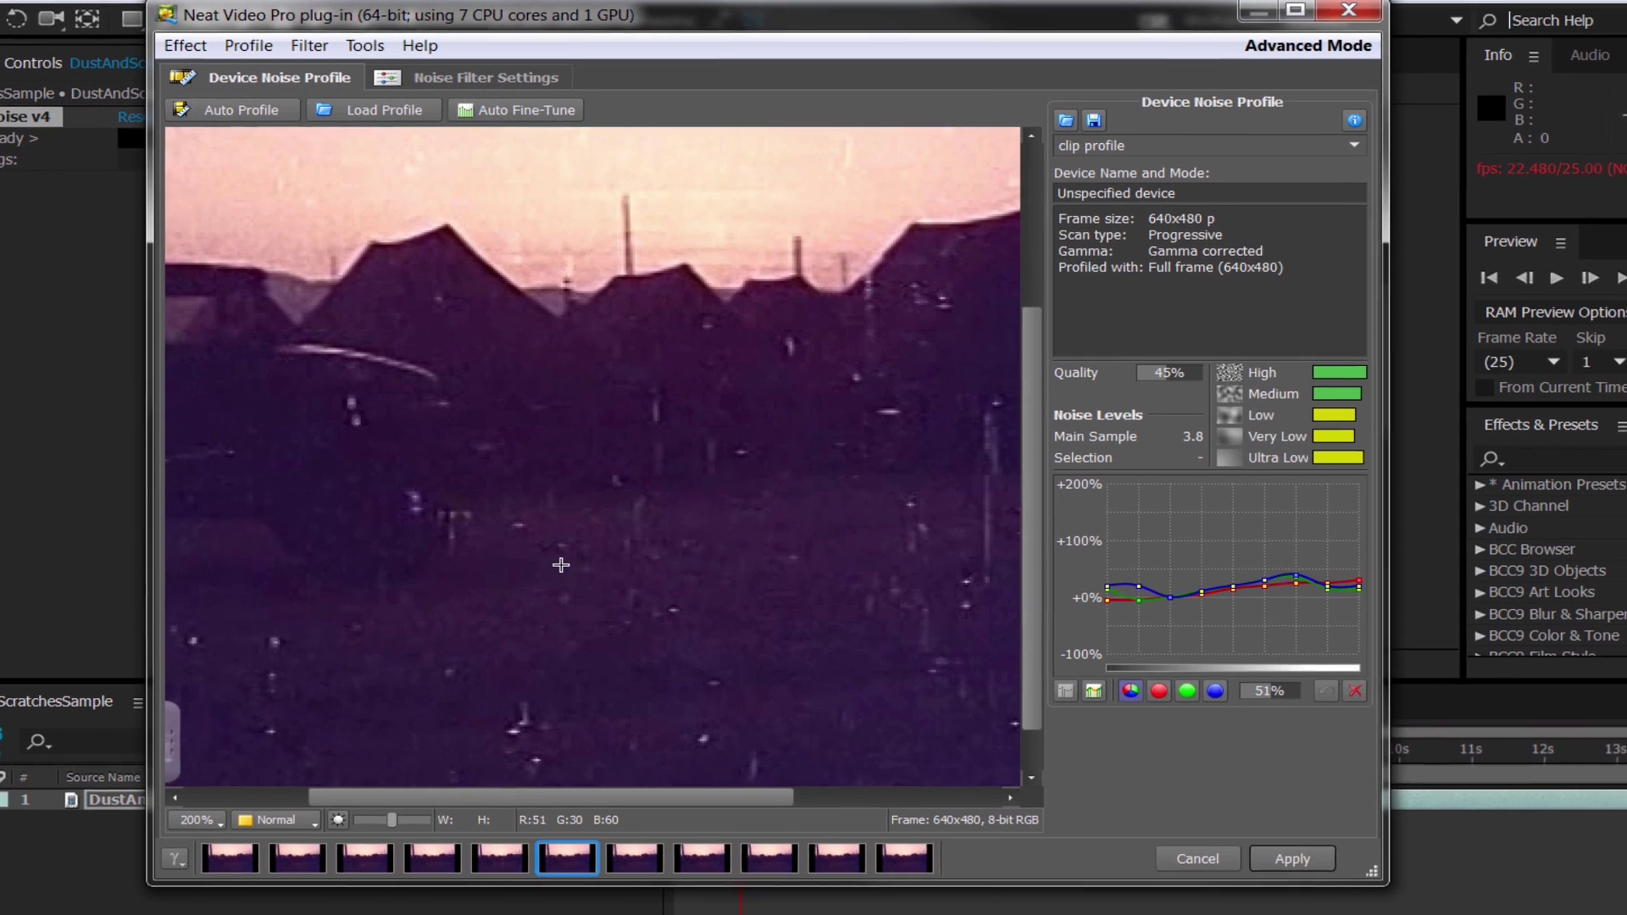
left_click_drag(1004, 367, 1046, 380)
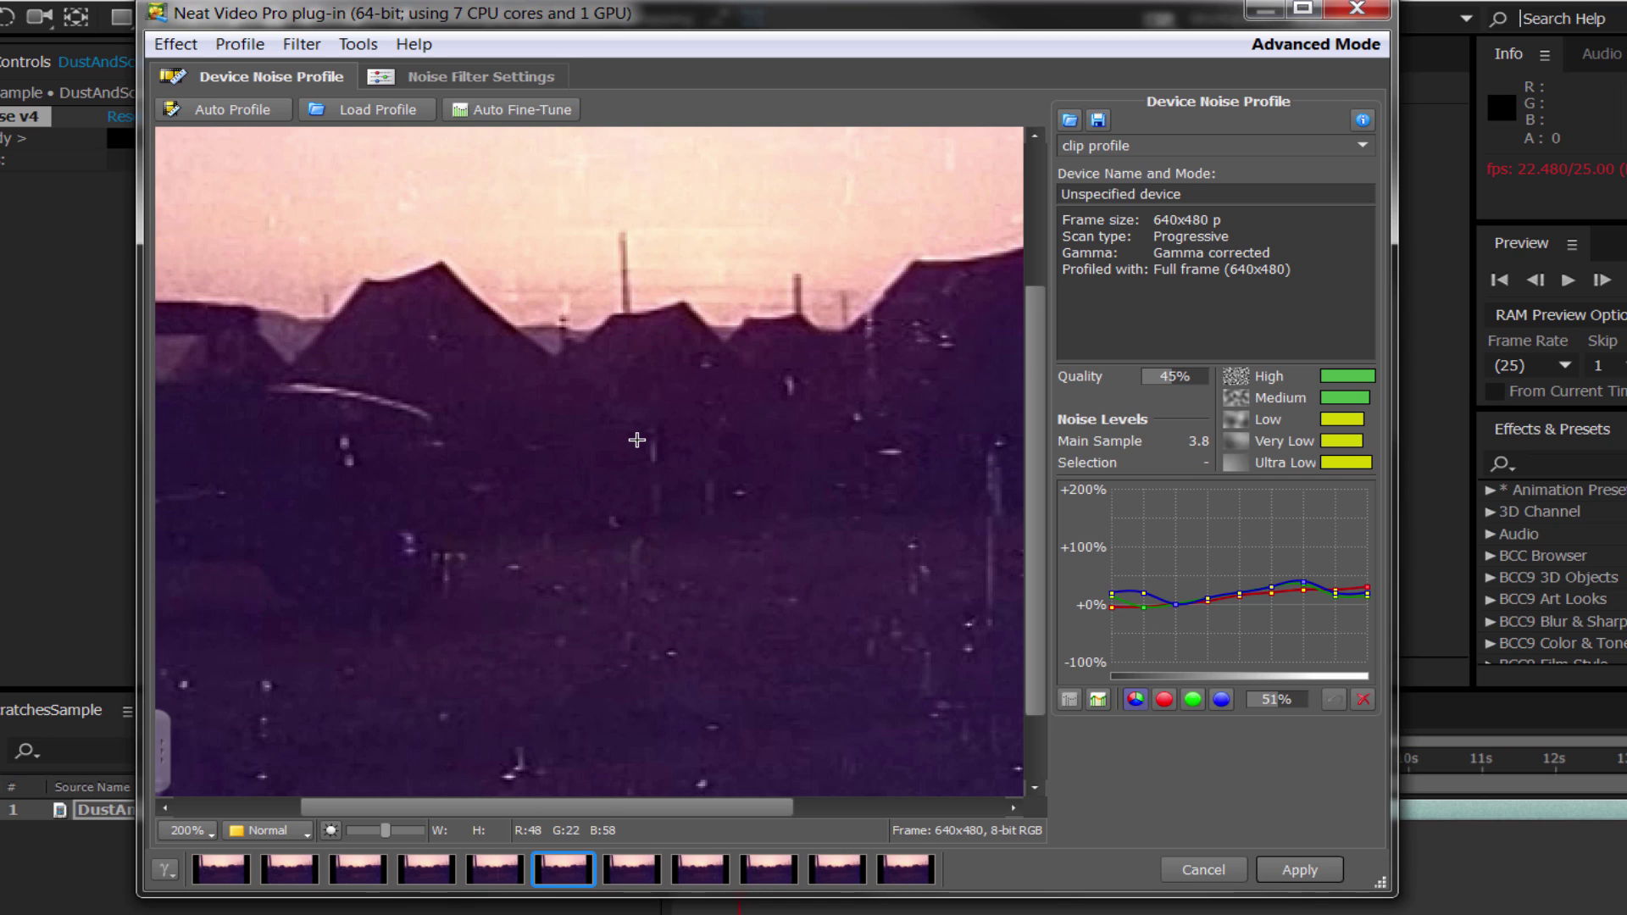
scroll(637, 440, "down", 1)
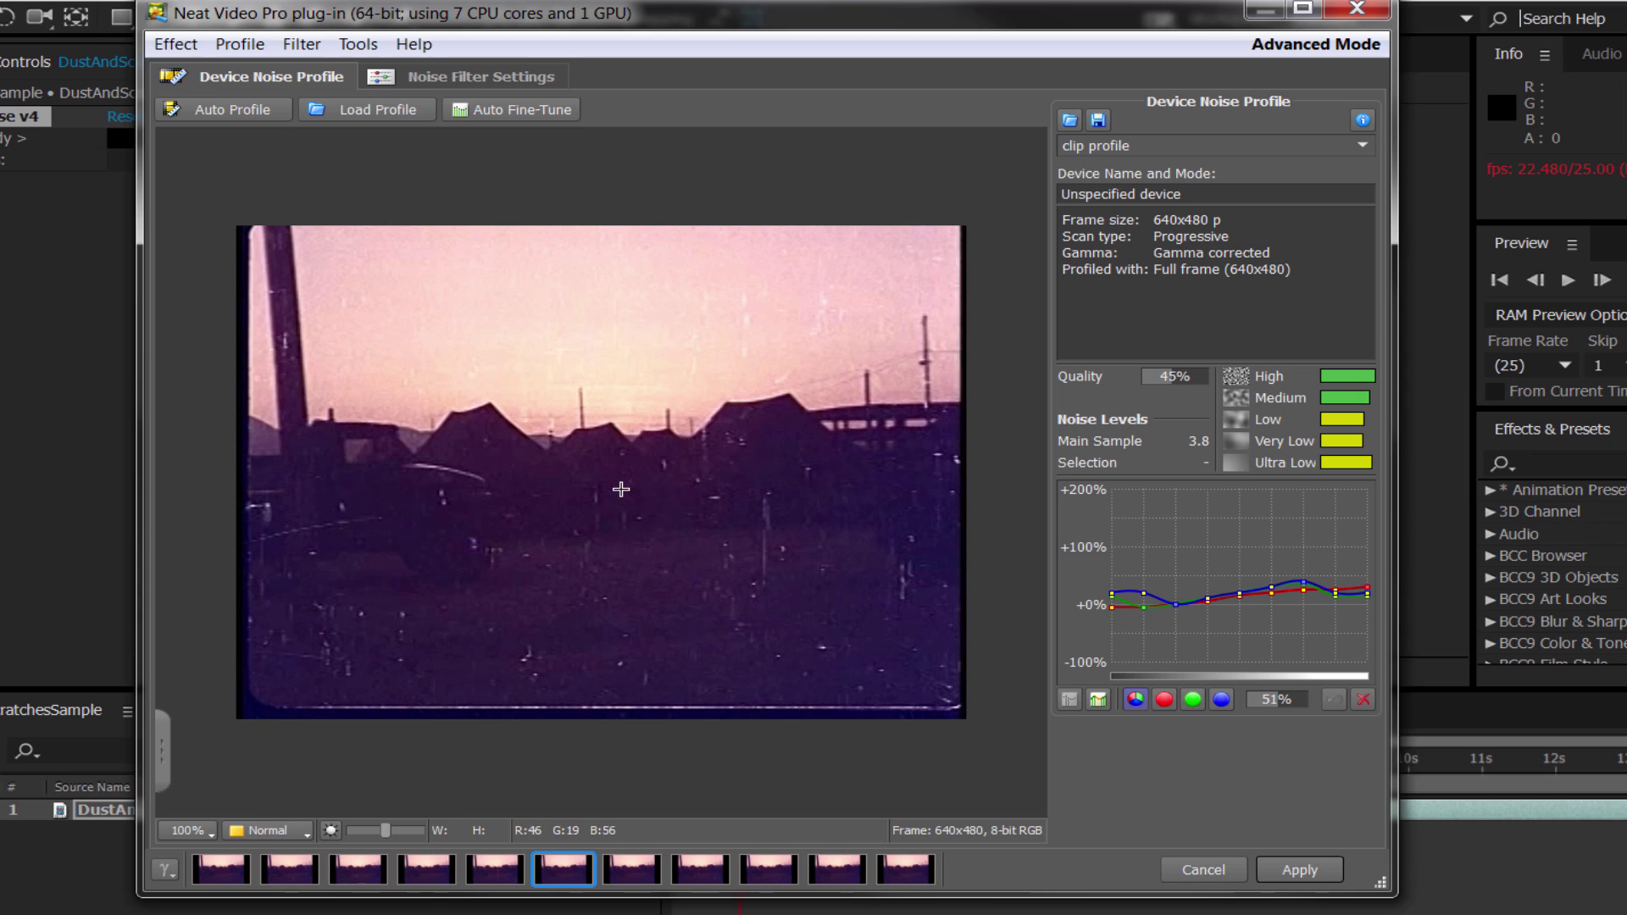
Step: Show the Noise Filter Settings and step back and forth through frames to inspect the filtered preview
left_click(491, 81)
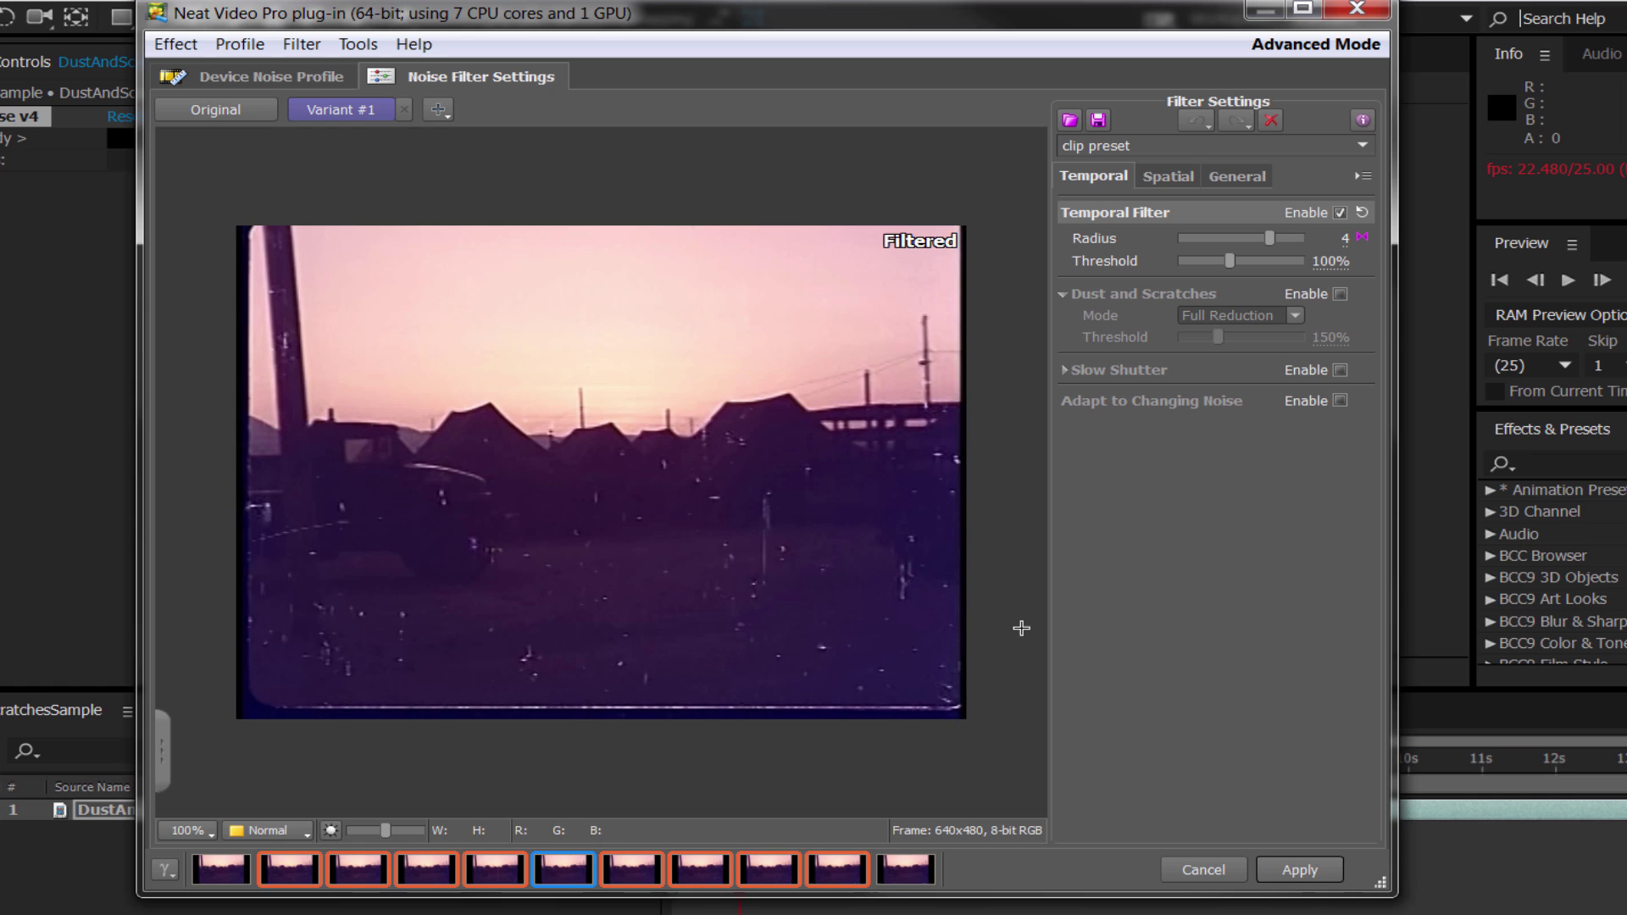
scroll(675, 617, "up", 1)
scroll(676, 617, "down", 1)
key("Left")
key("Left")
key("Left")
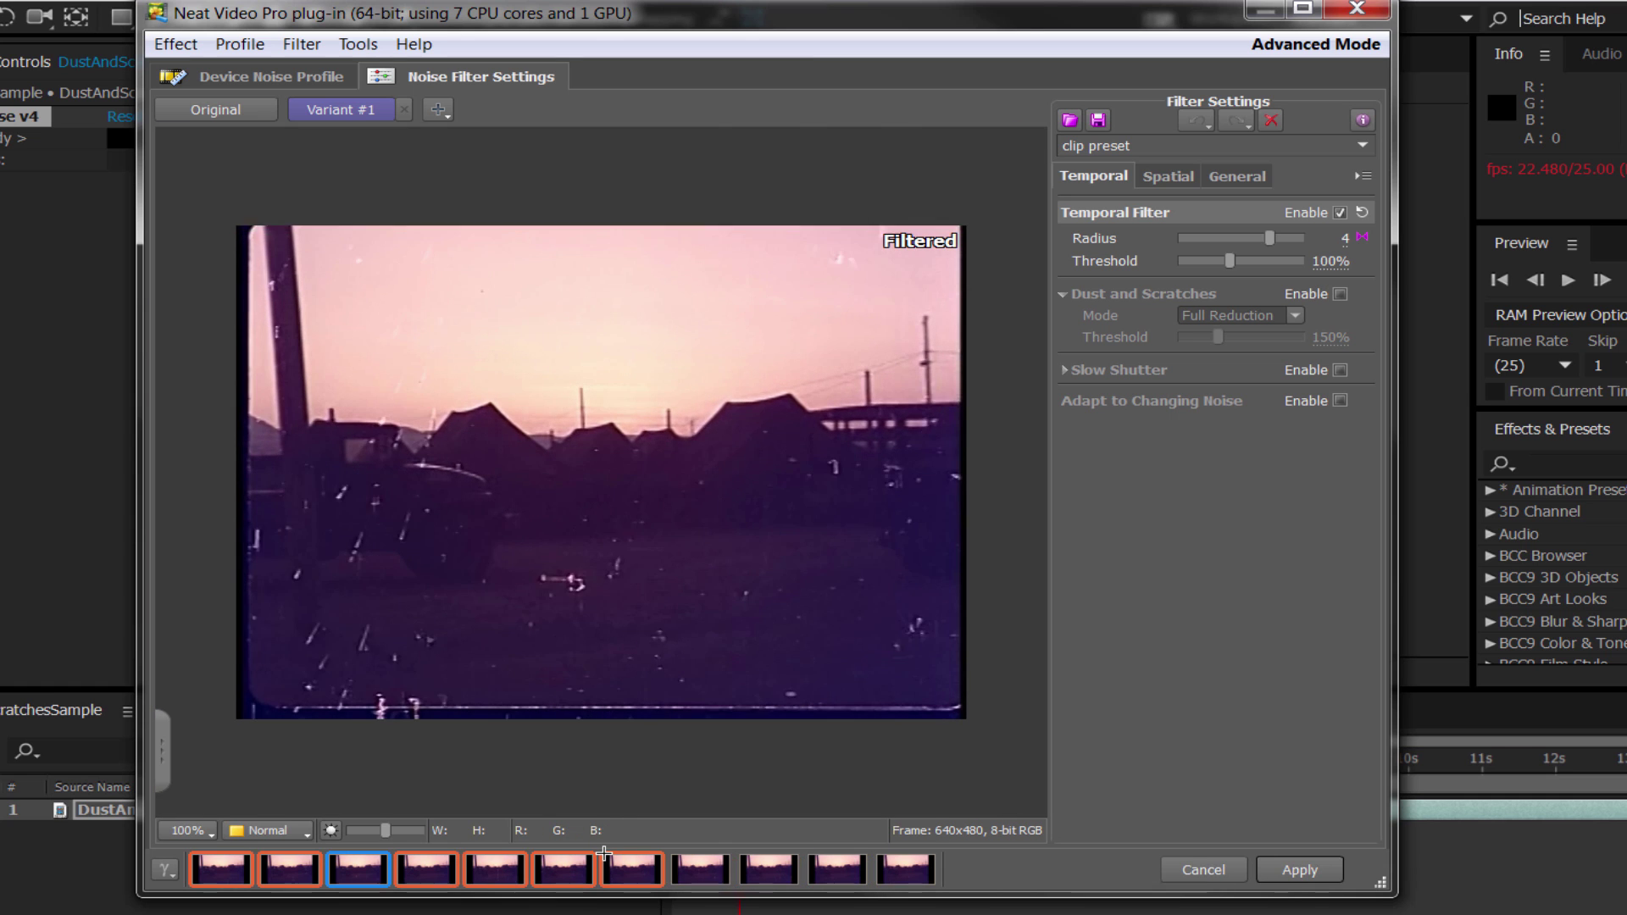
key("Right")
key("Right")
key("Right")
key("Right")
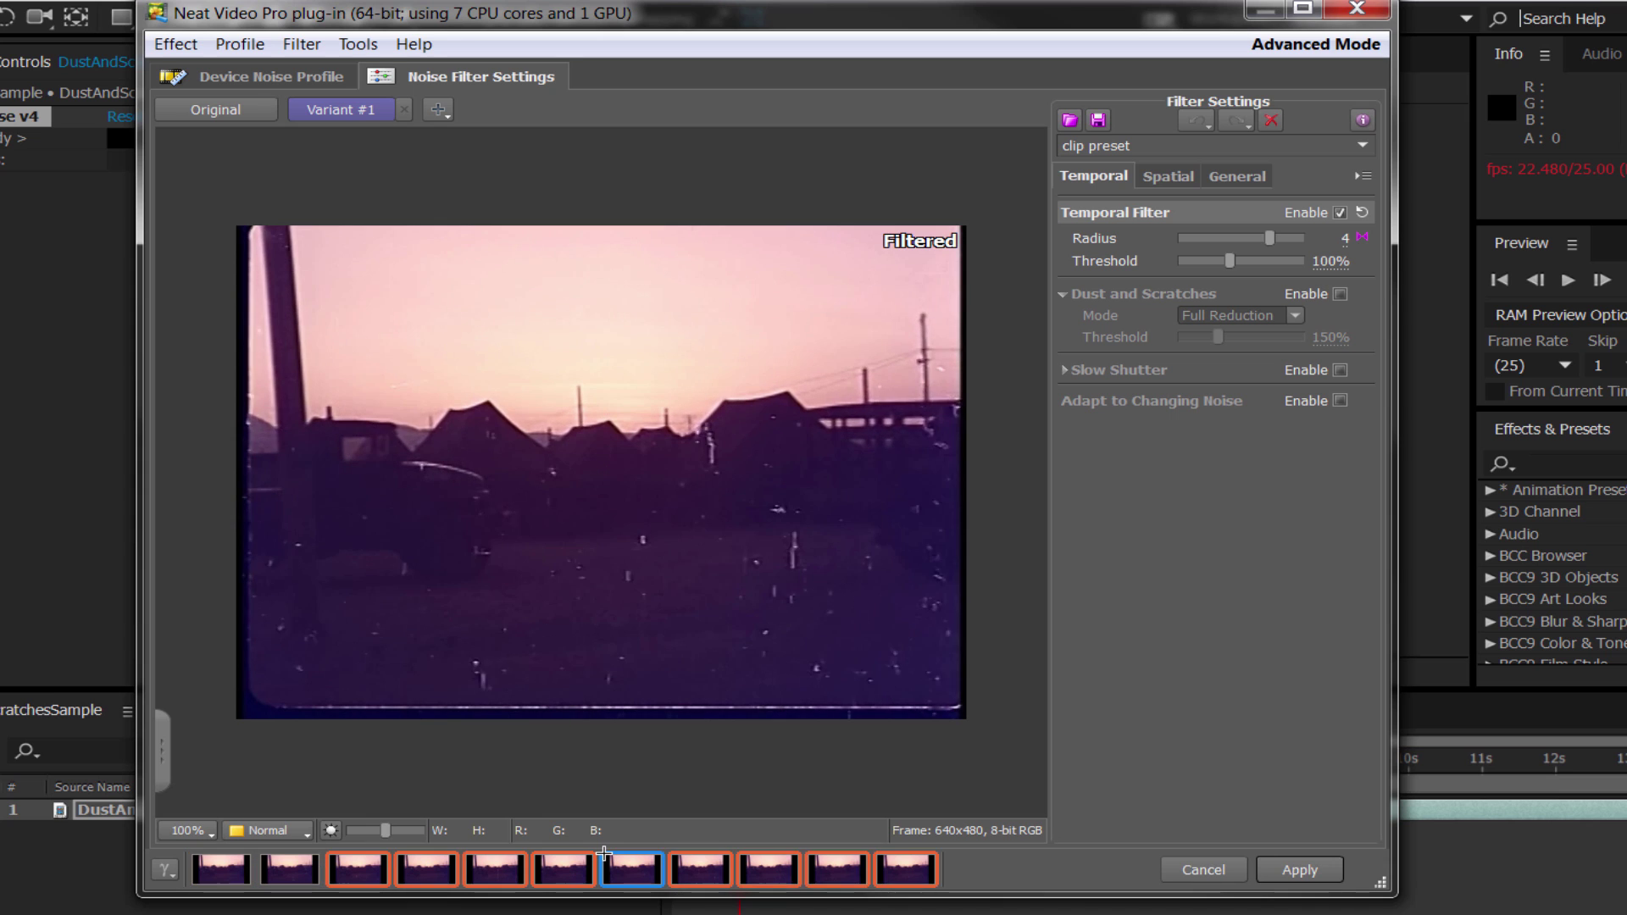
key("Left")
key("Left")
key("Left")
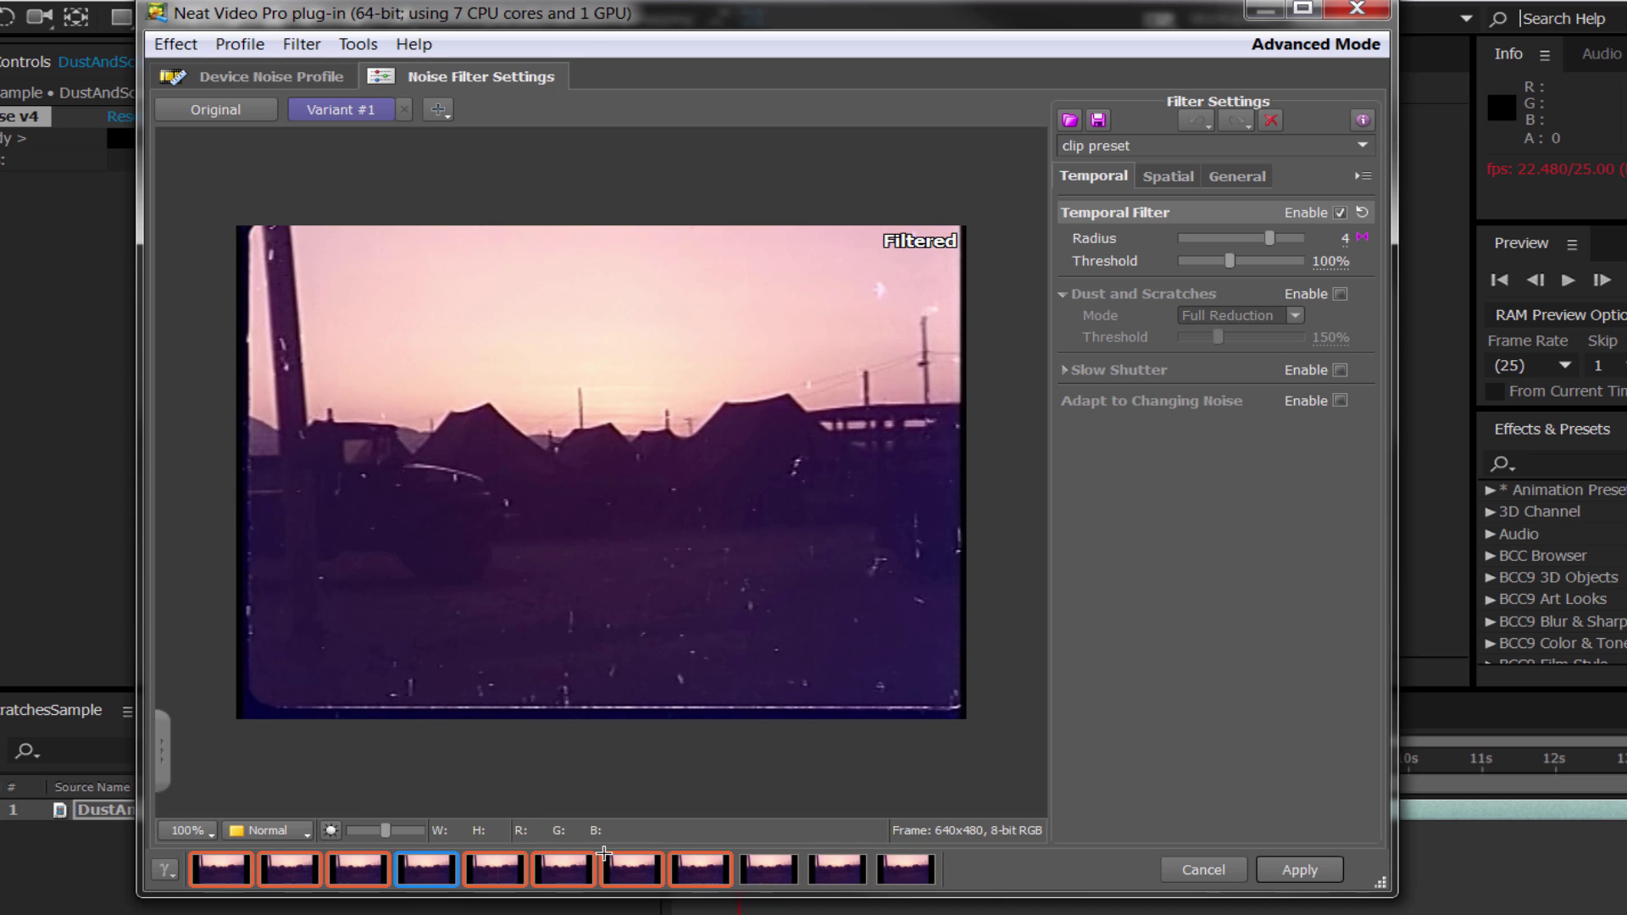
key("Right")
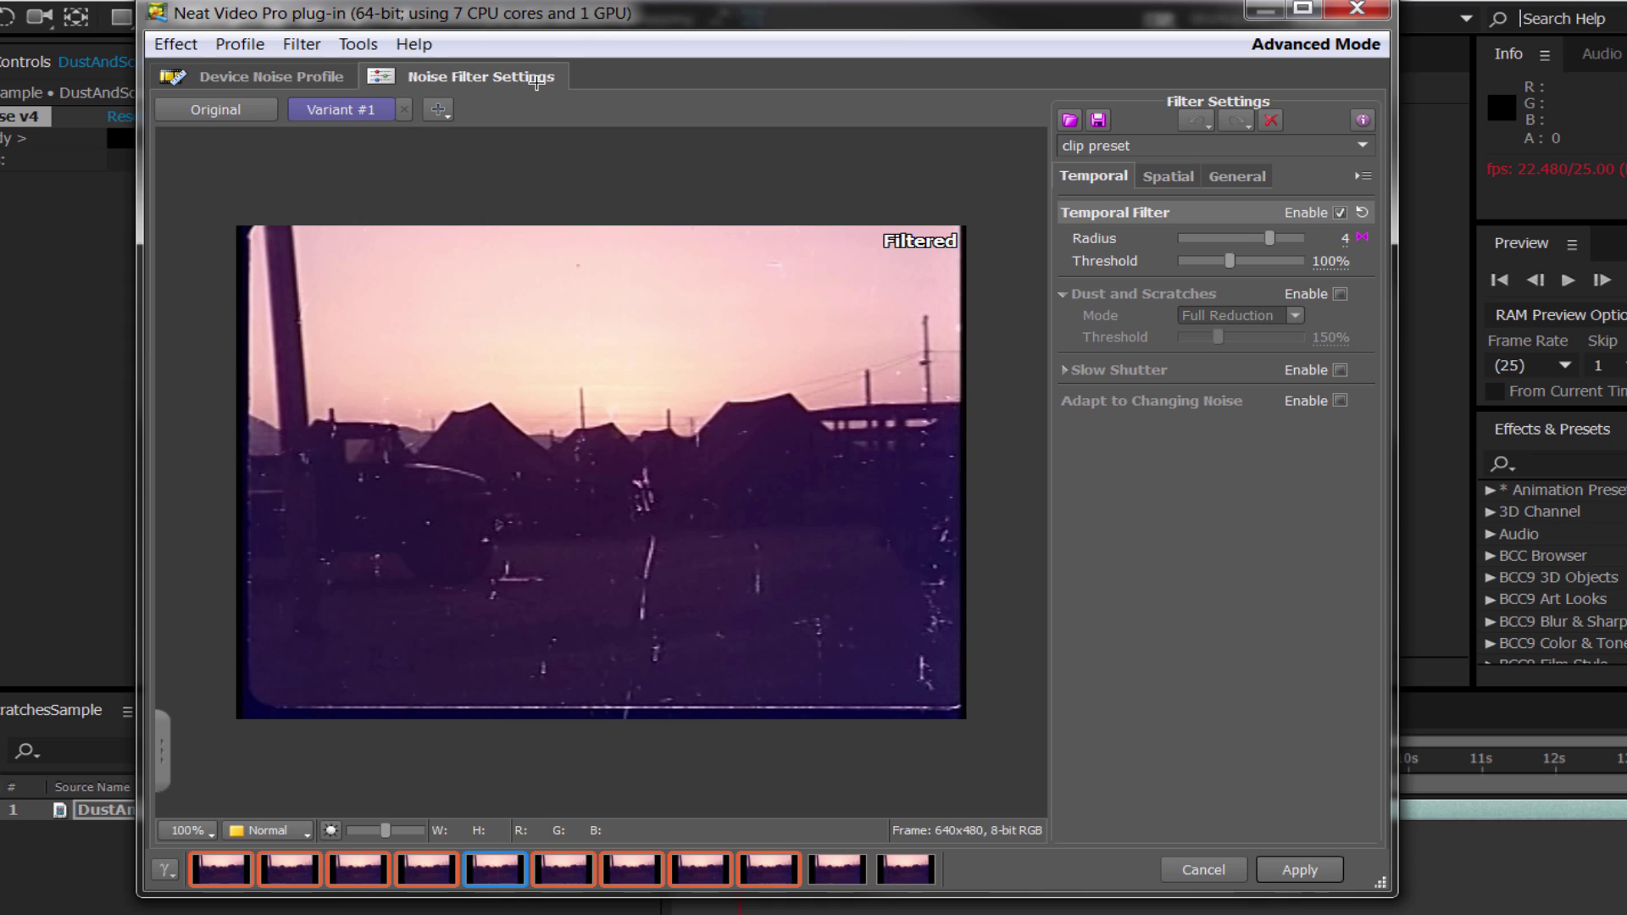
Step: Switch Neat Video to its simpler mode and enable Dust and Scratches removal
left_click(359, 44)
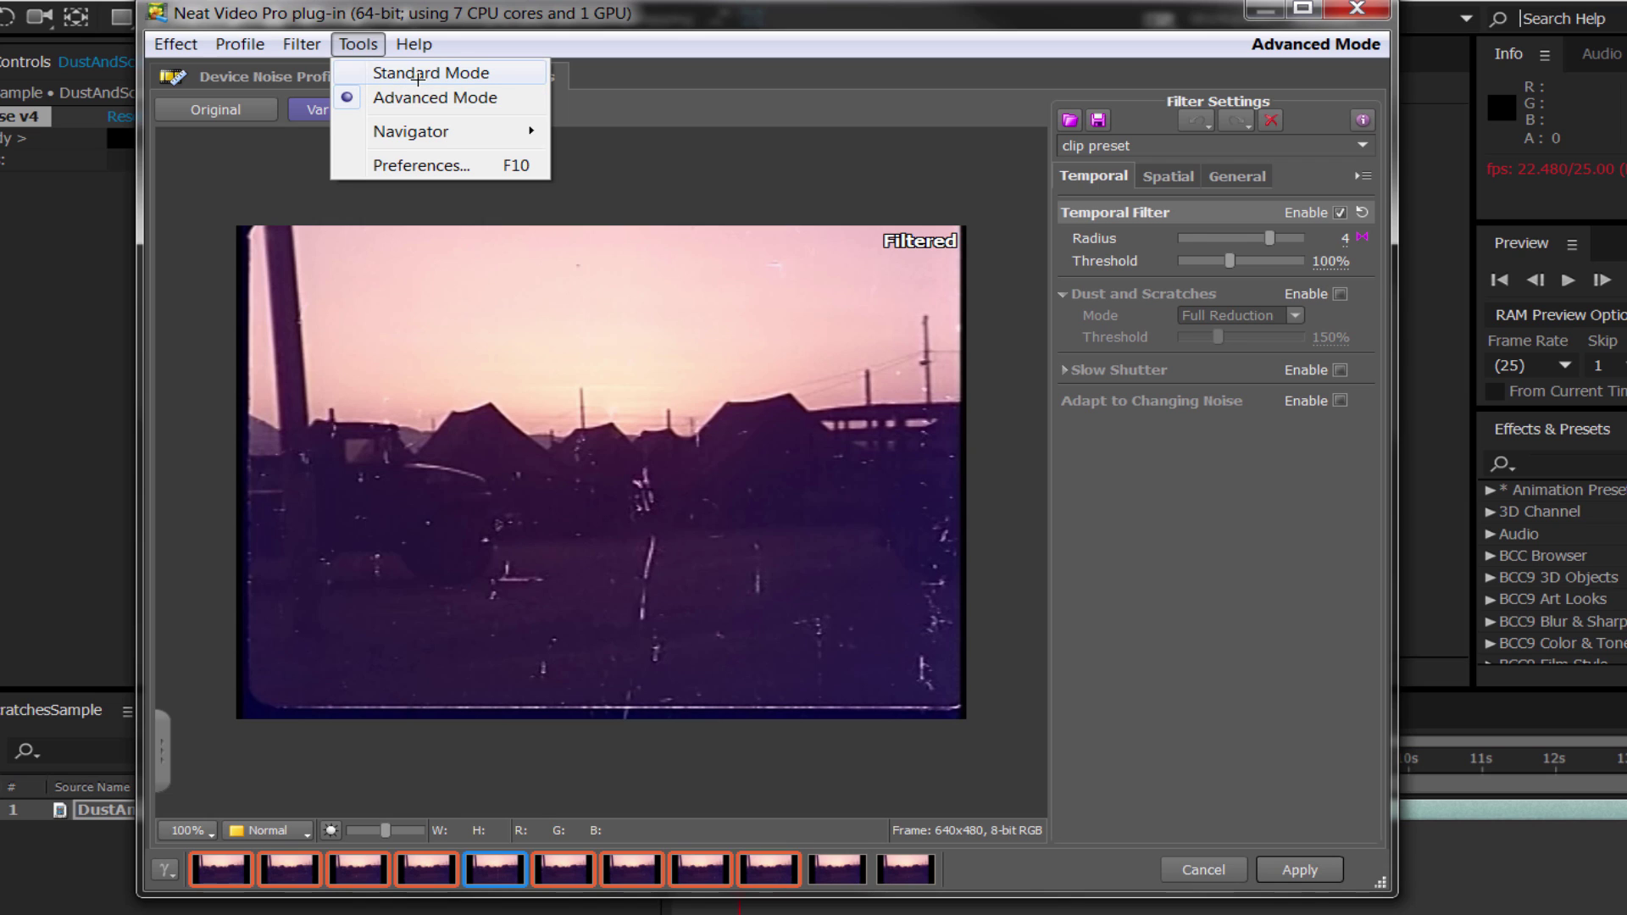
left_click(418, 74)
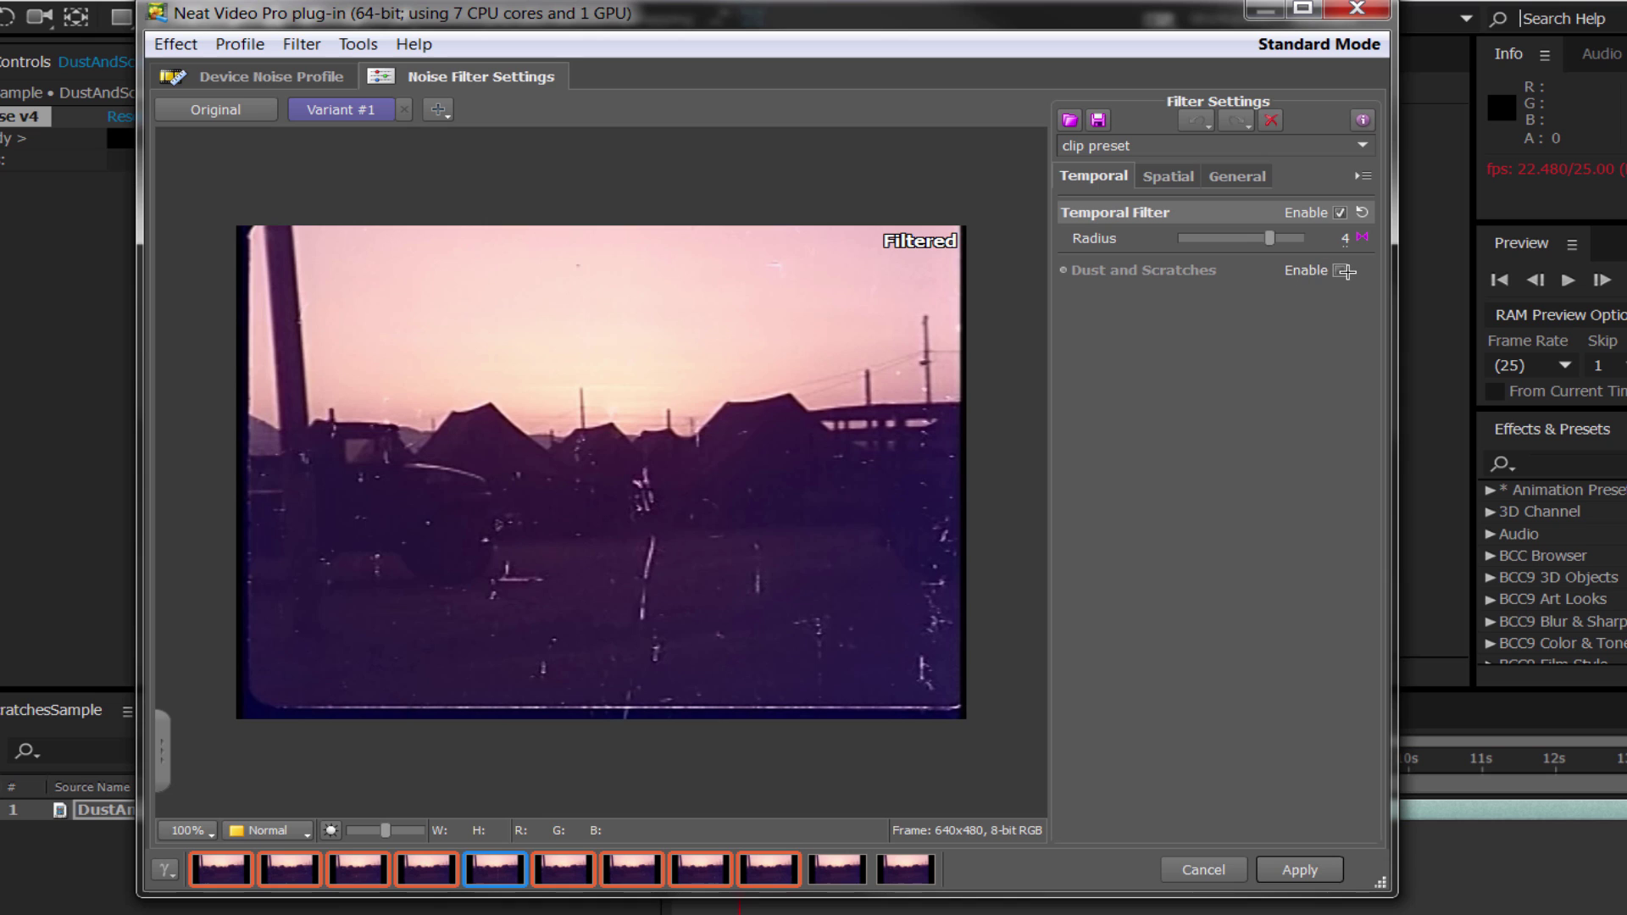
left_click(1339, 271)
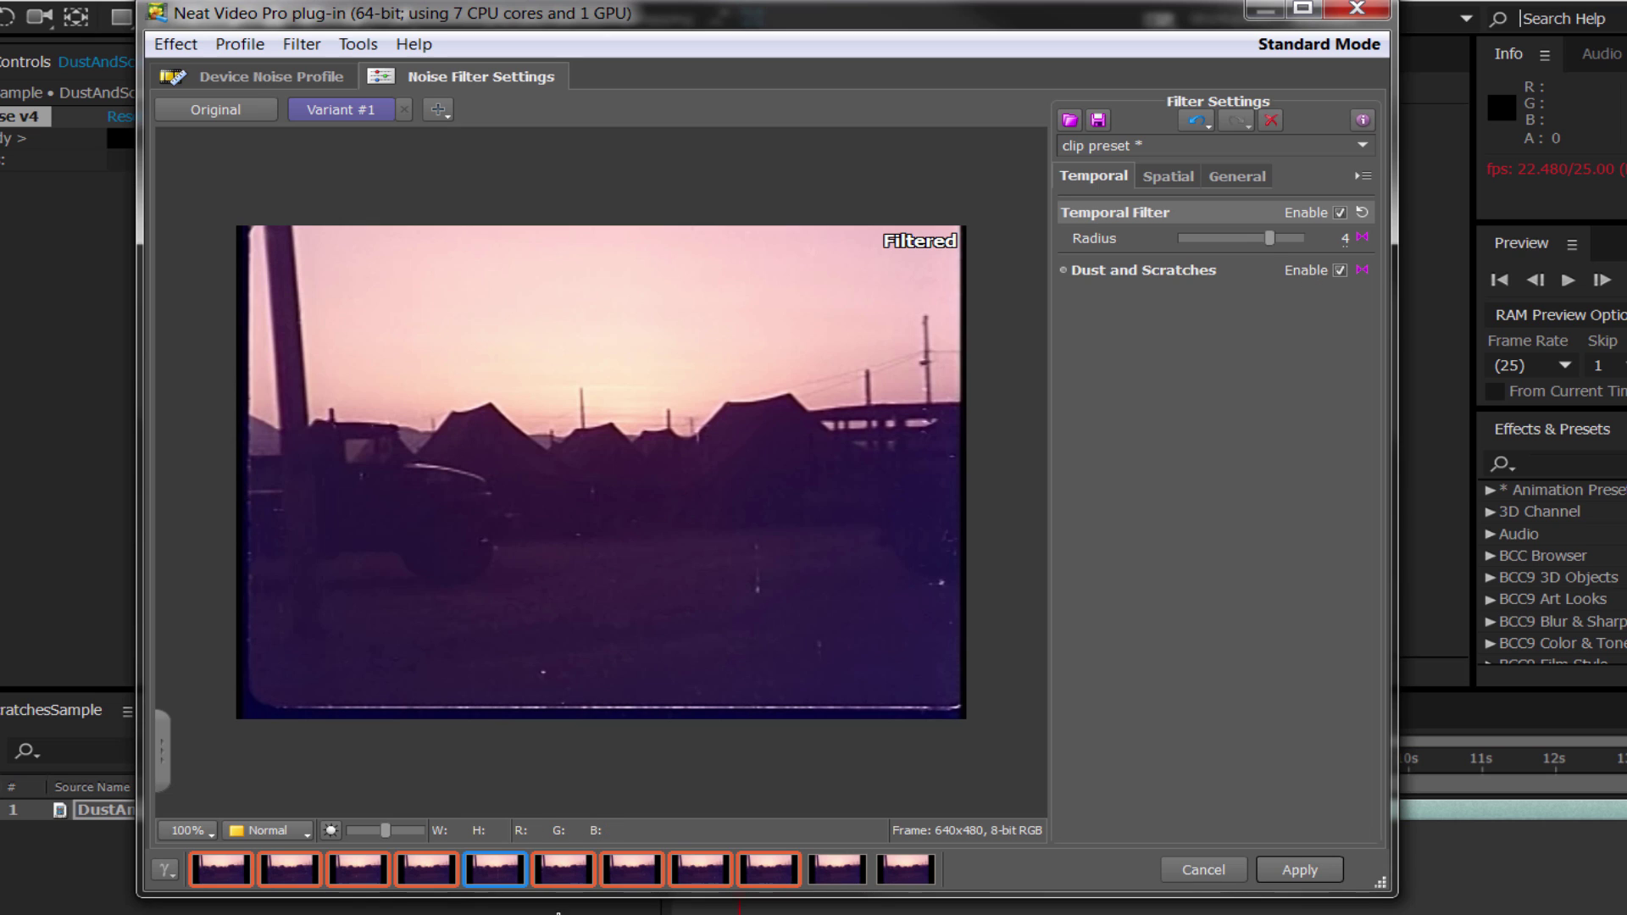
Step: Step back one frame and then forward two frames to check the dust removal
key("Left")
key("Left")
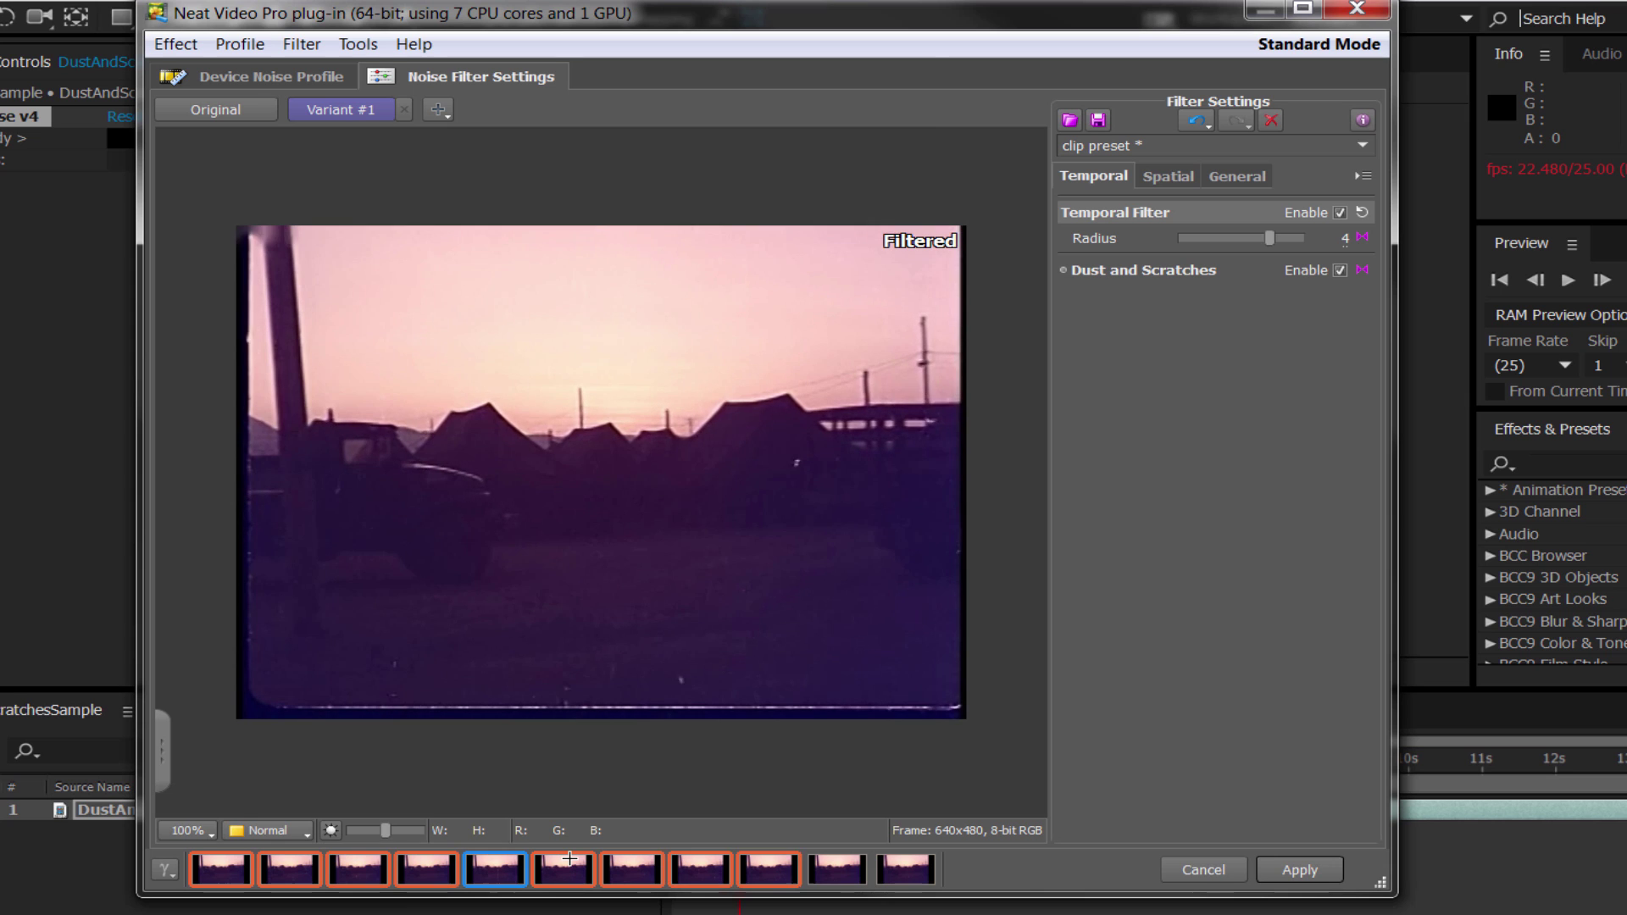
key("Right")
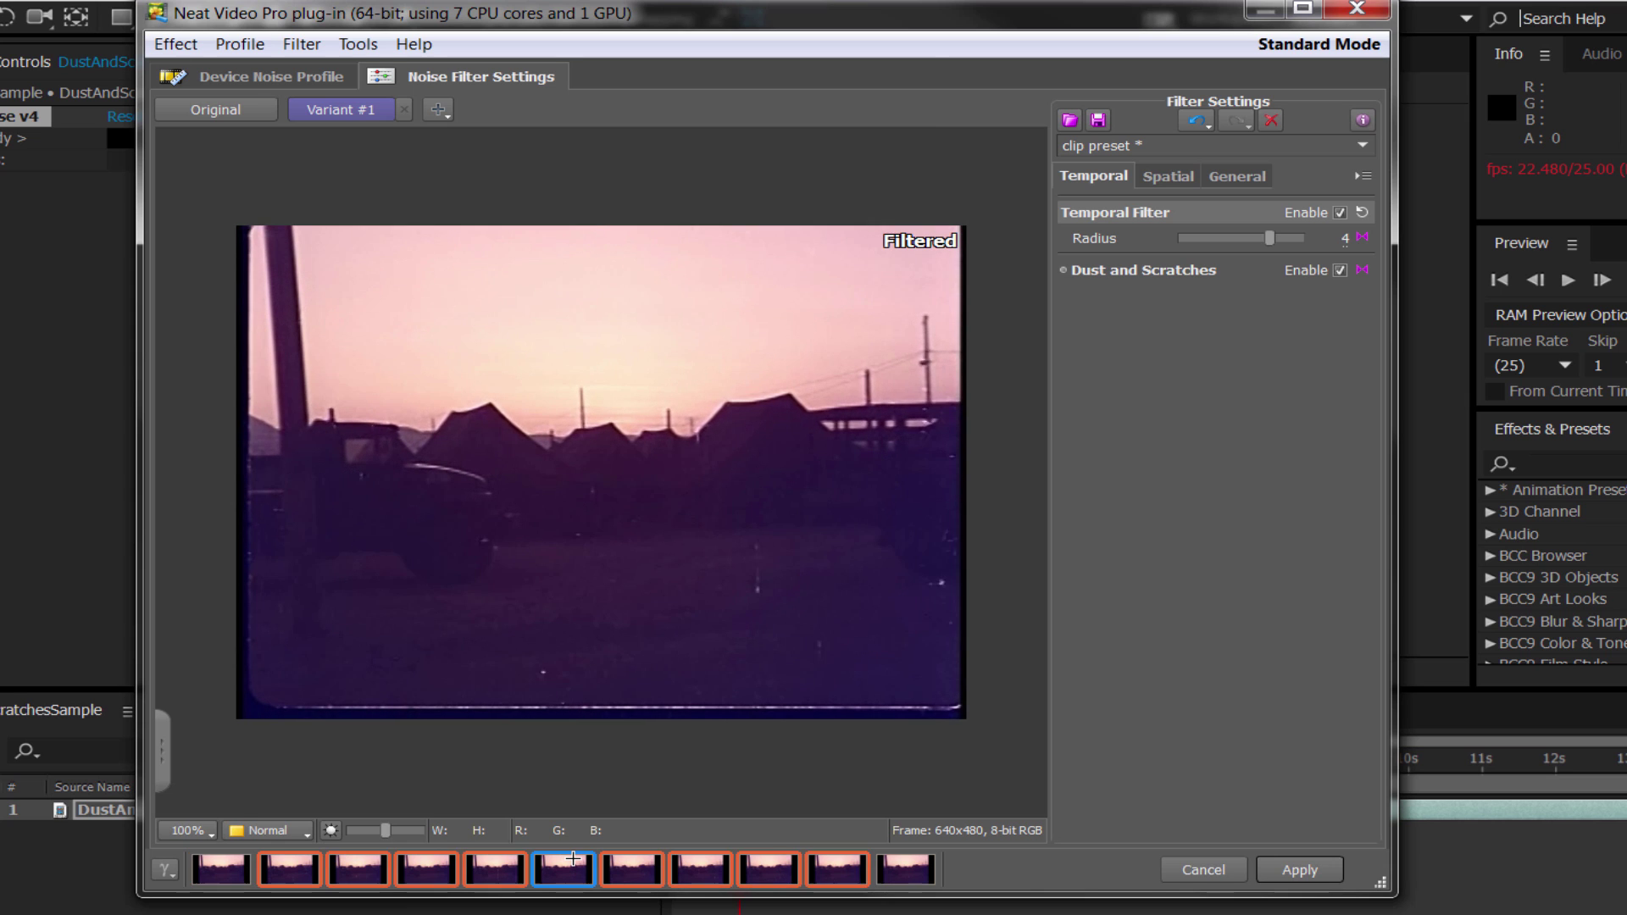
key("Right")
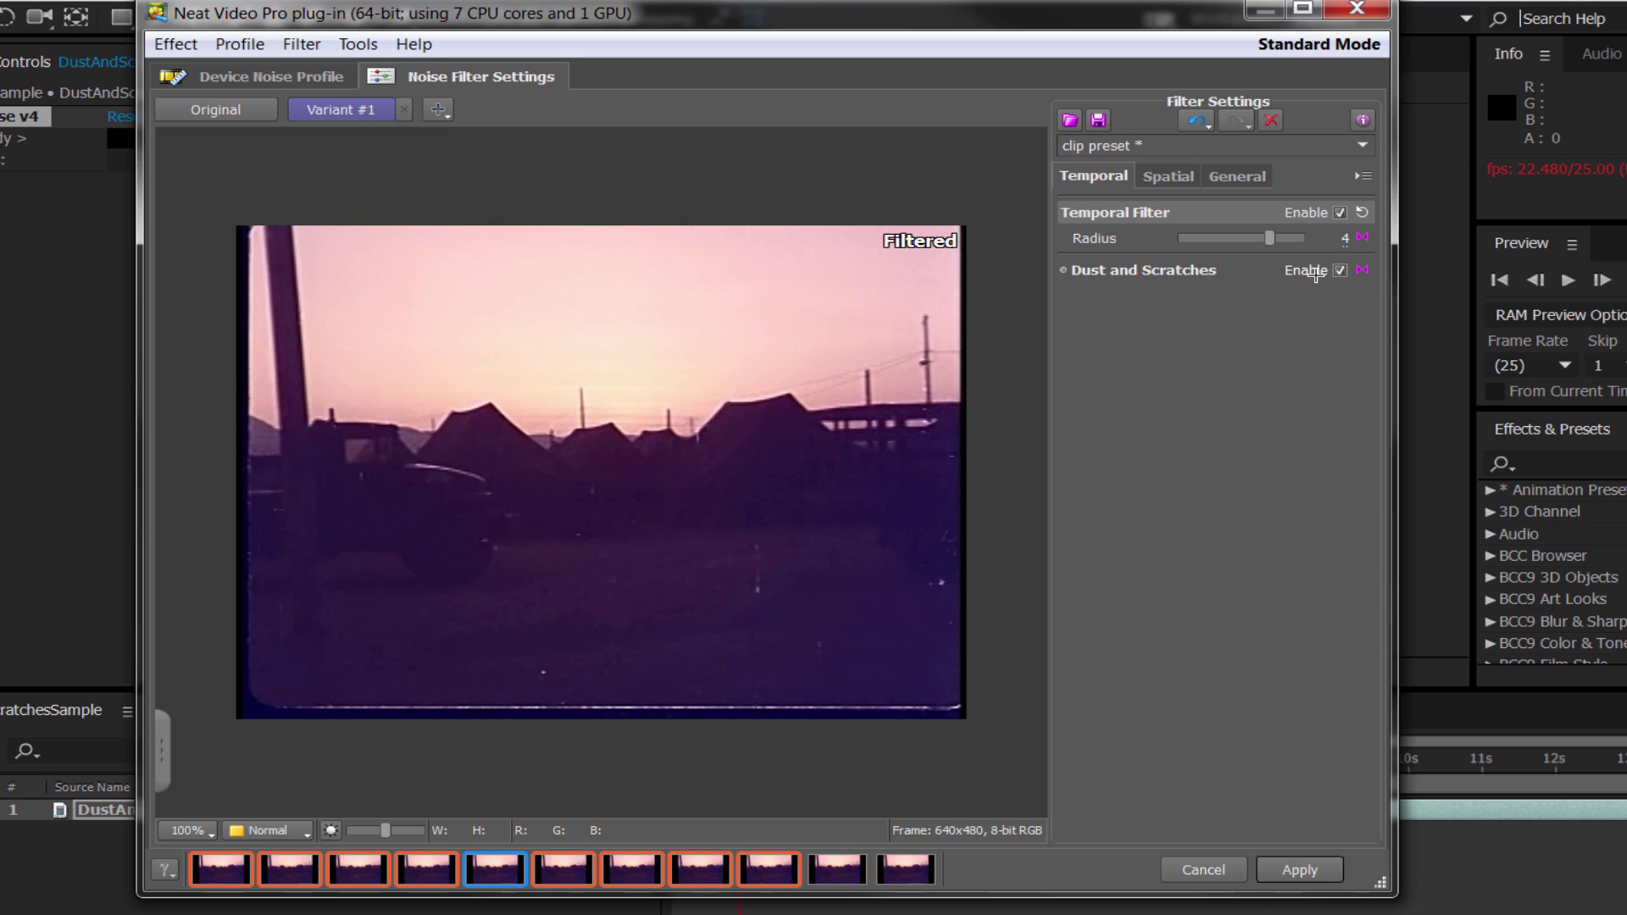
Step: Switch to Advanced Mode and set Dust and Scratches to Half Reduction, toggling it off and on to compare
left_click(358, 44)
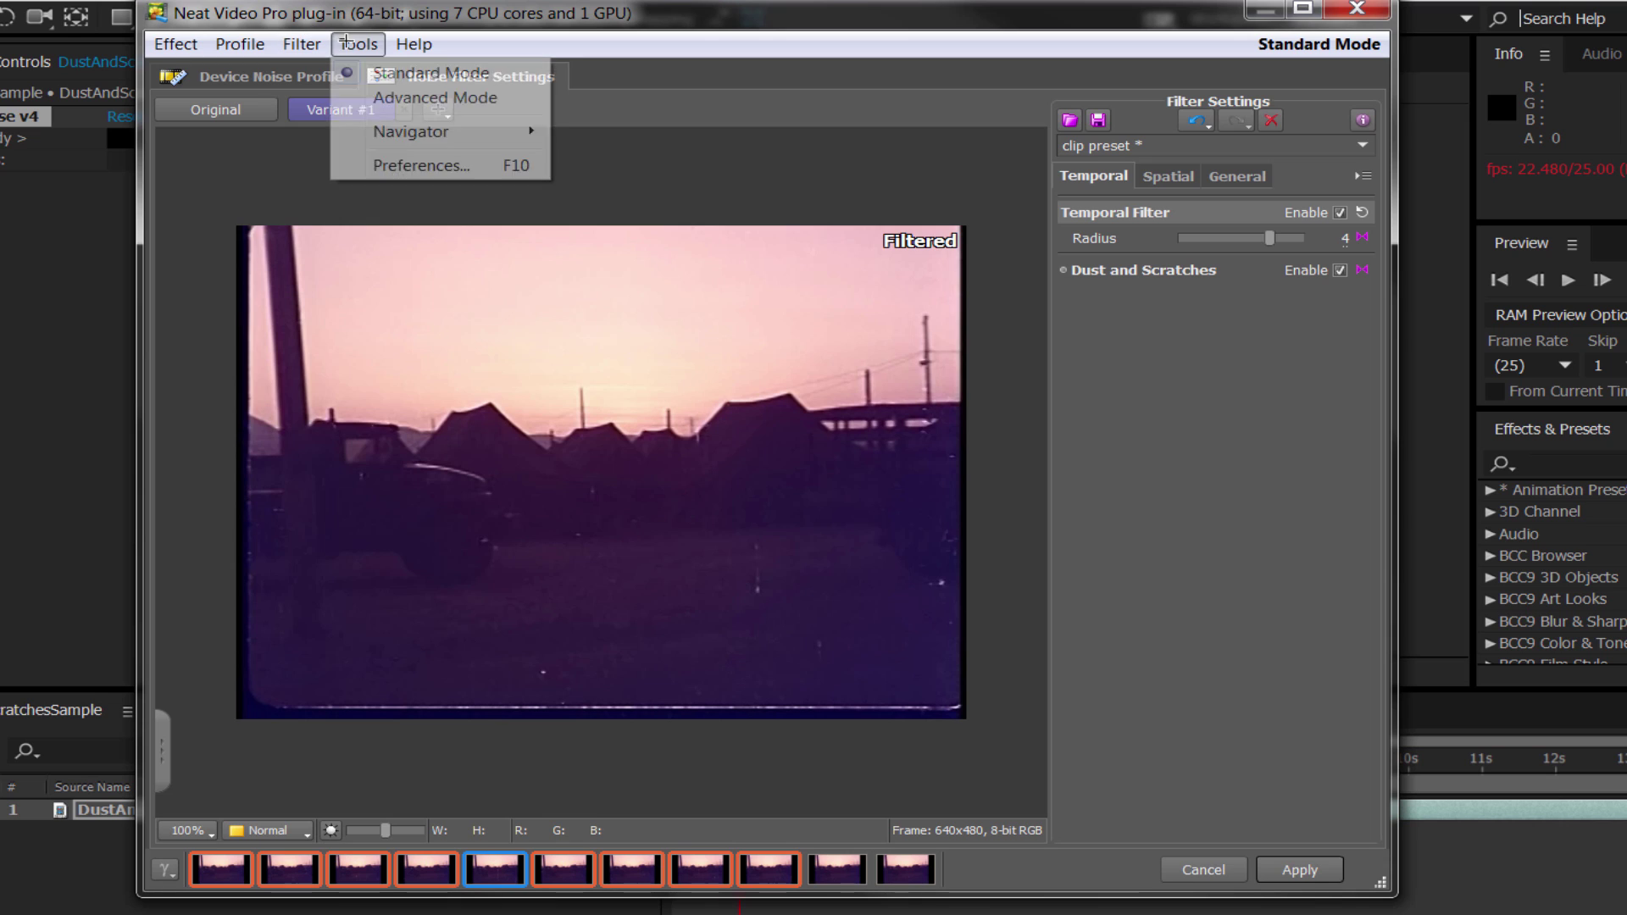
left_click(401, 98)
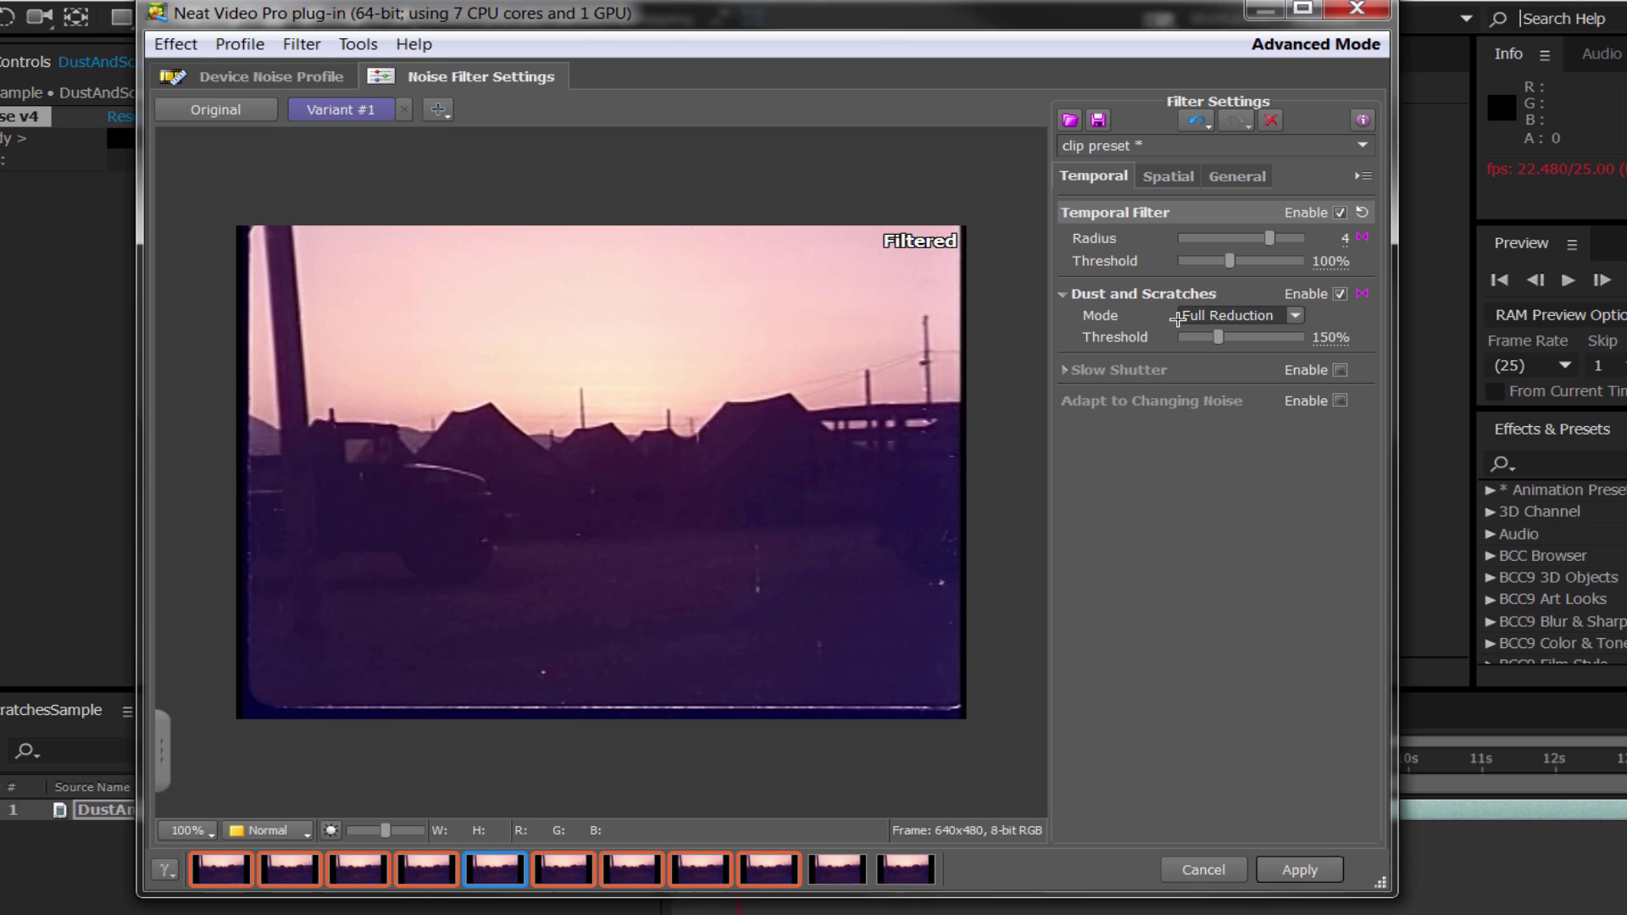
left_click(1297, 314)
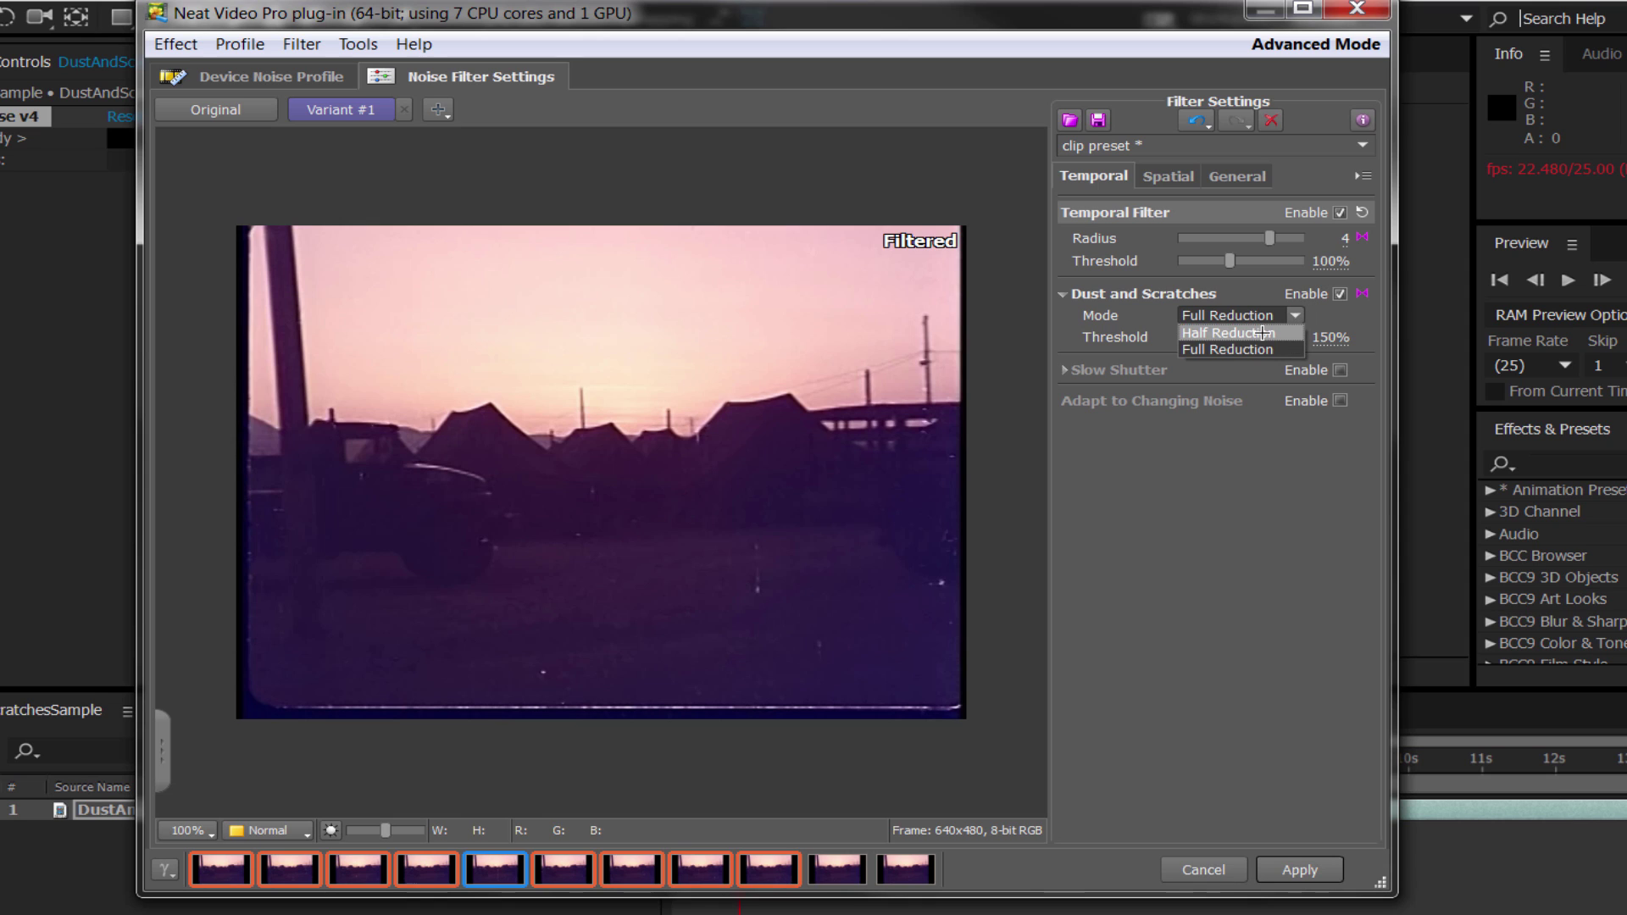
left_click(1263, 333)
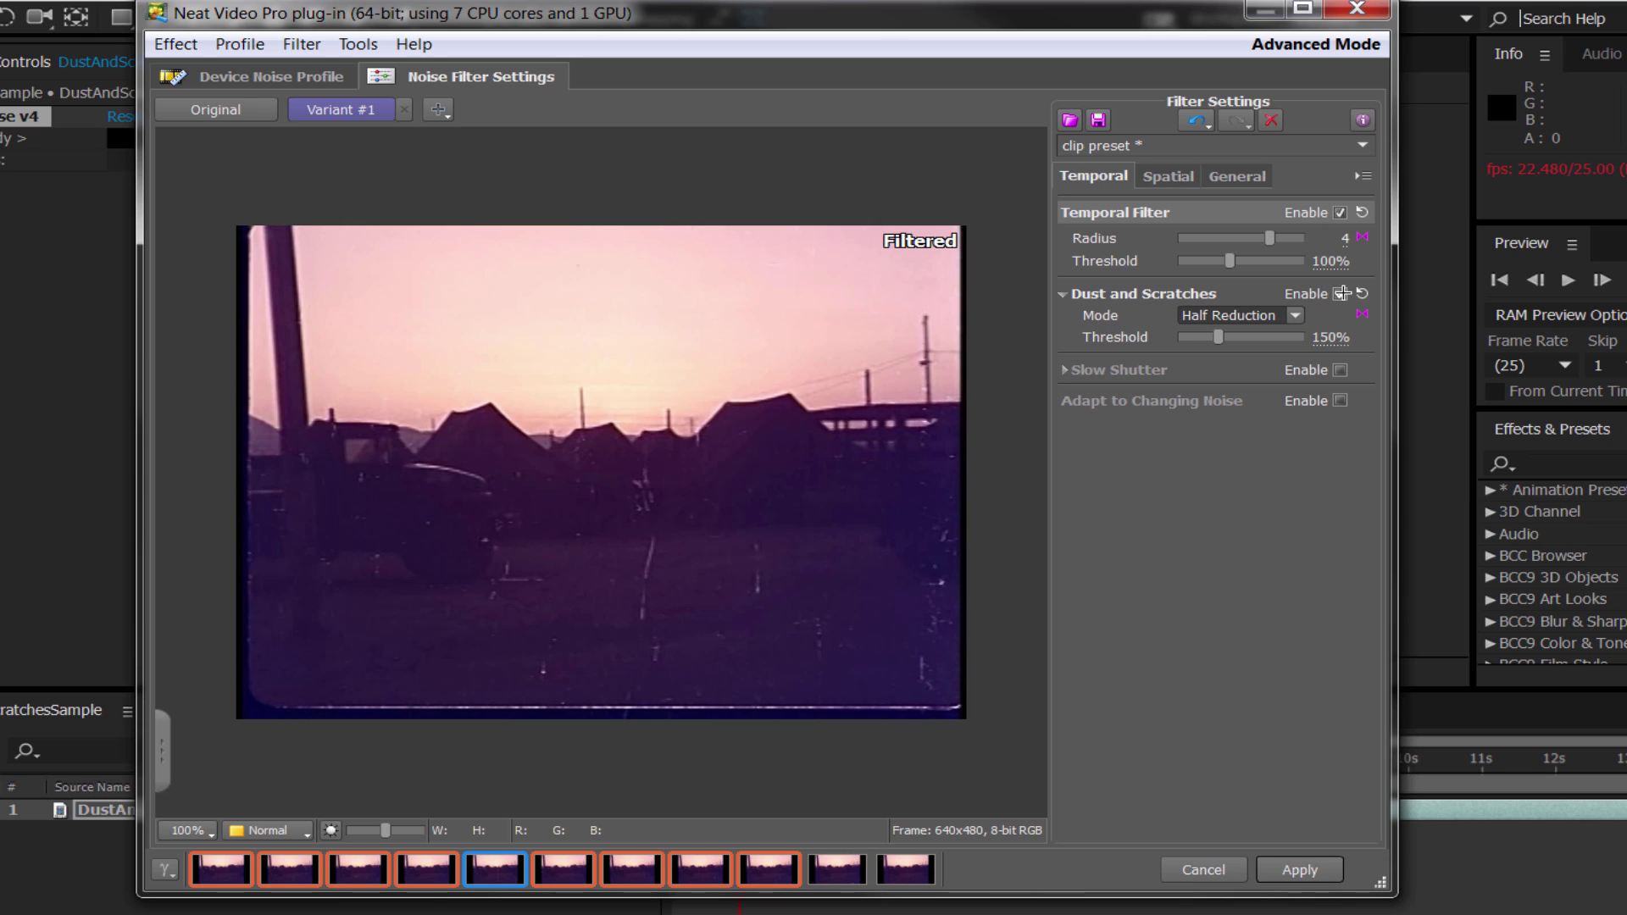
left_click(1341, 294)
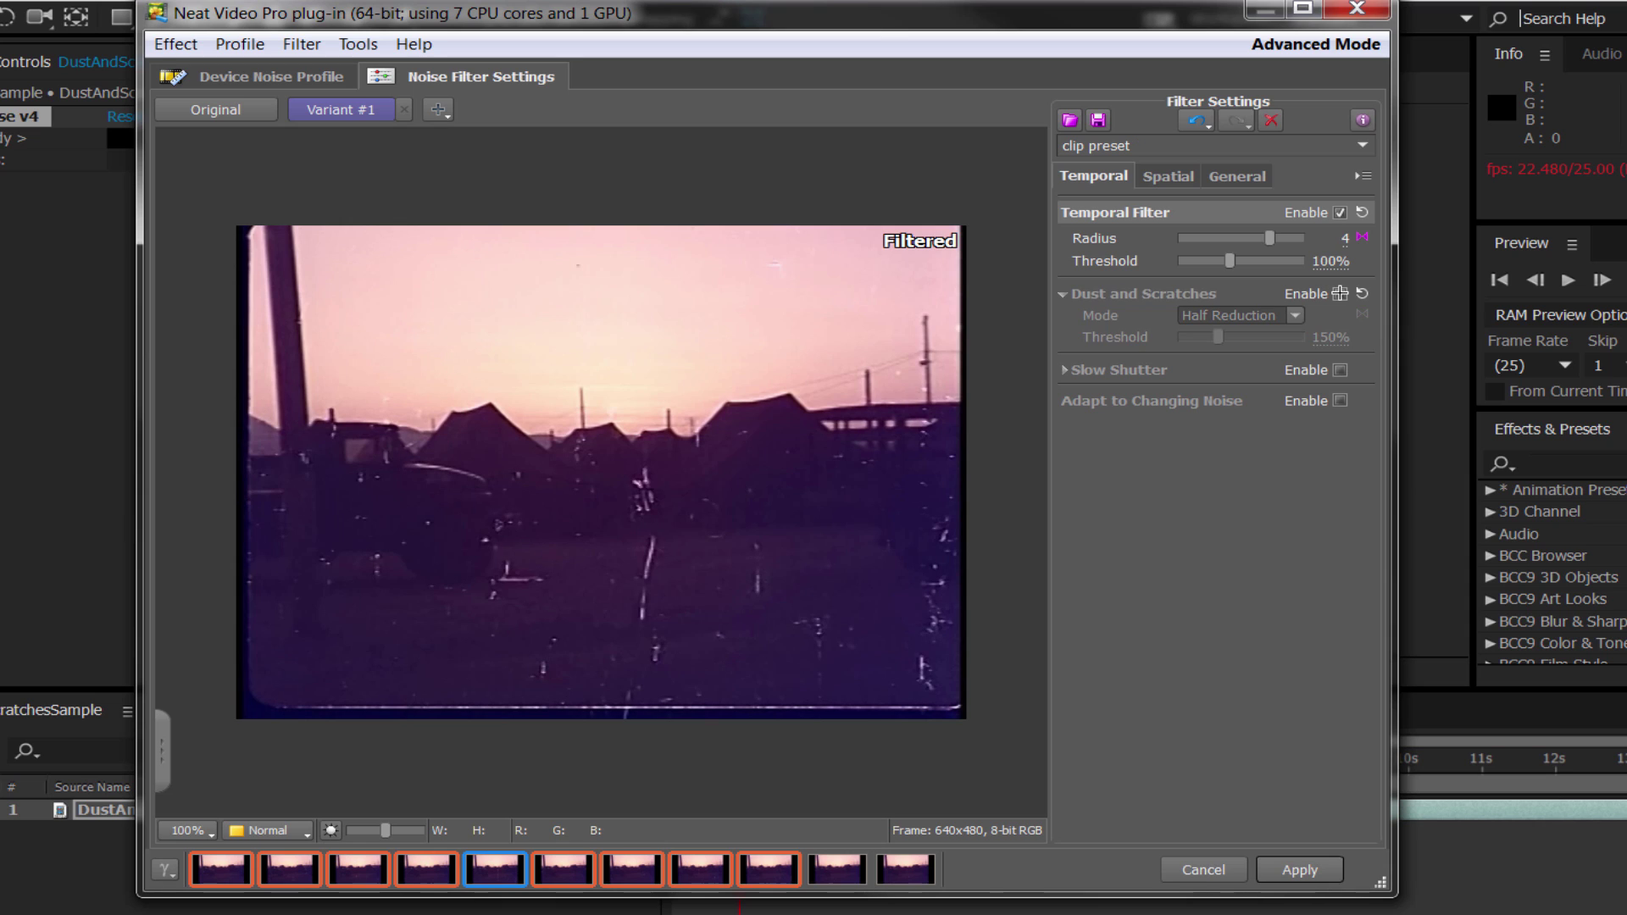
left_click(1340, 293)
Step: Change Dust and Scratches to Full Reduction, toggling it off and on twice to compare
left_click(1295, 315)
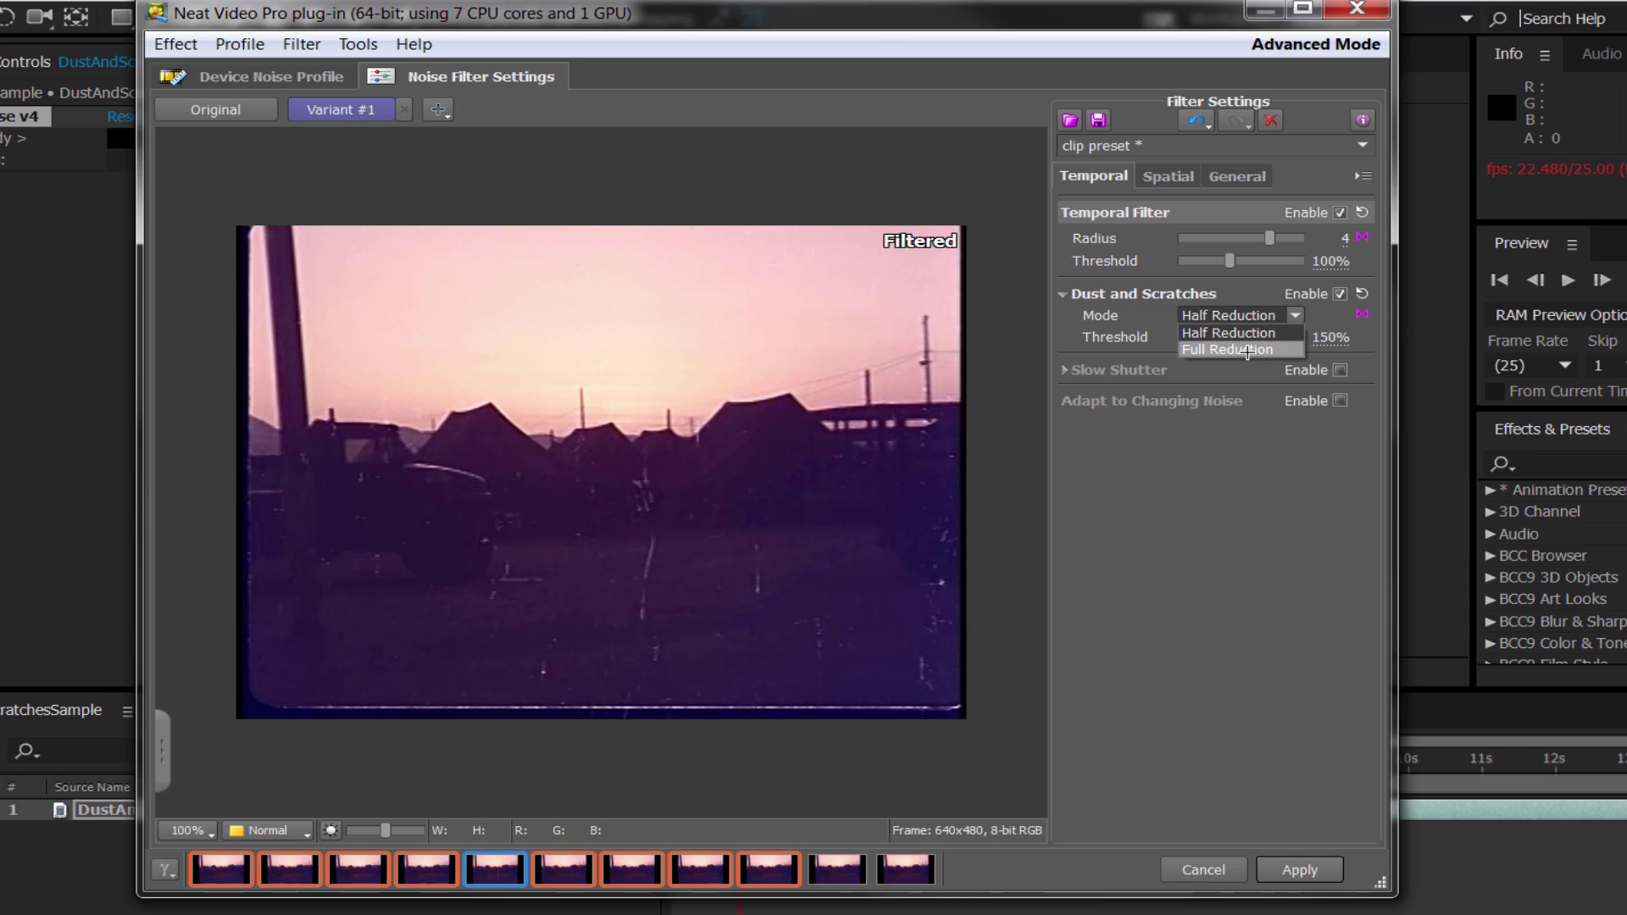
left_click(1246, 351)
left_click(1341, 294)
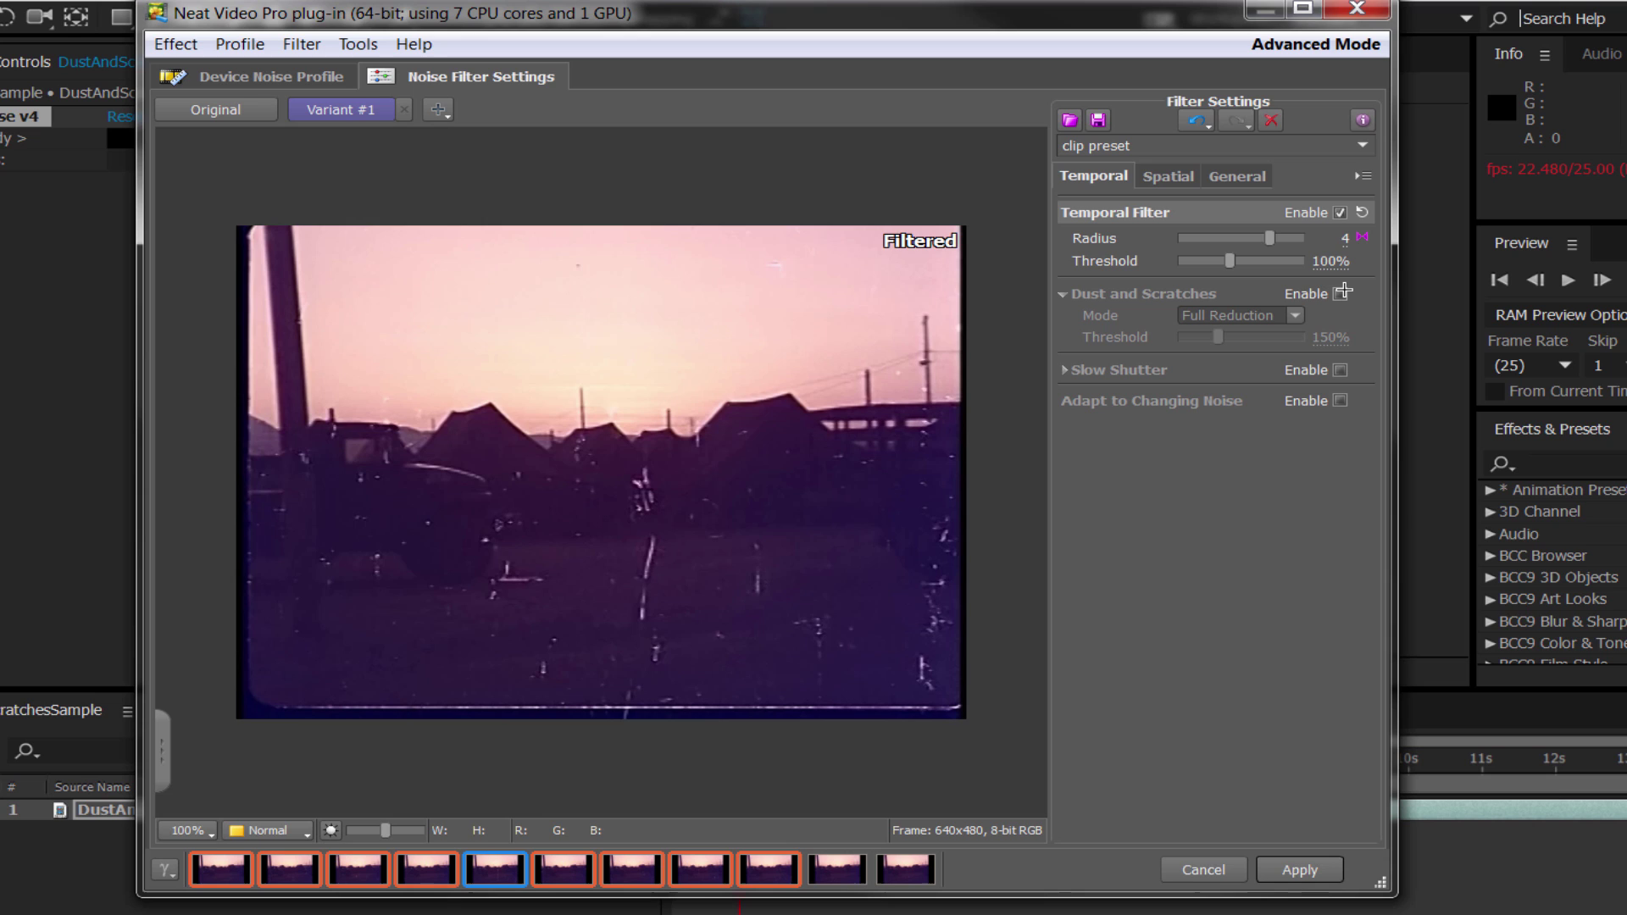
left_click(1340, 293)
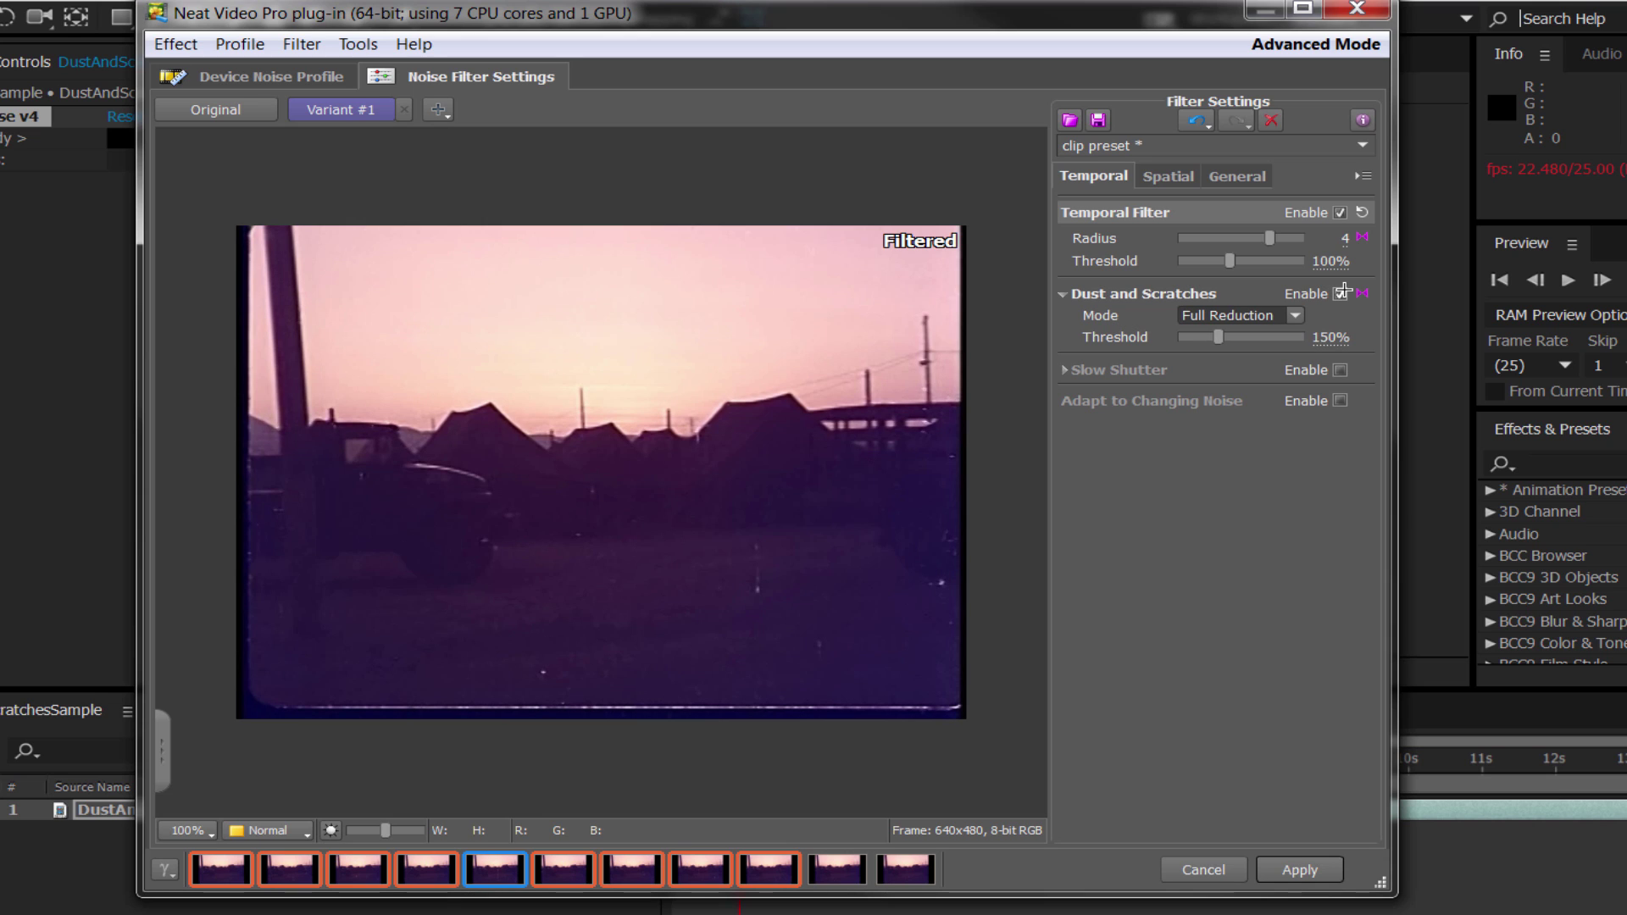
left_click(1341, 293)
left_click(1339, 293)
Step: Step through frames and try Dust and Scratches thresholds of 355%, 500% and 330%, then reset to 150%
key("Left")
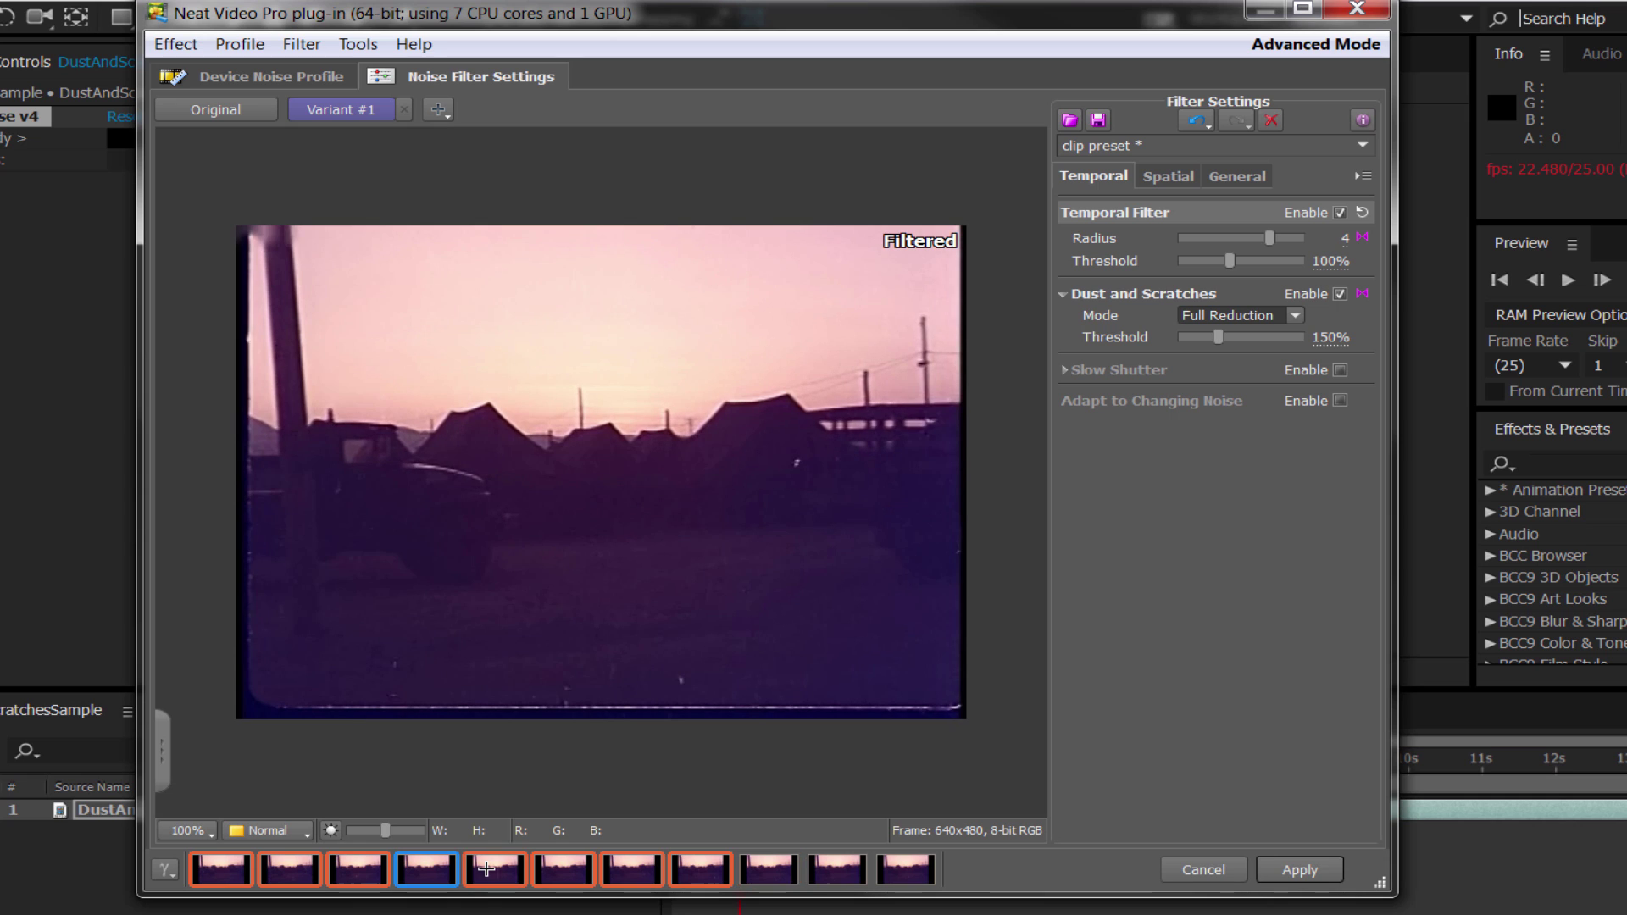
key("Right")
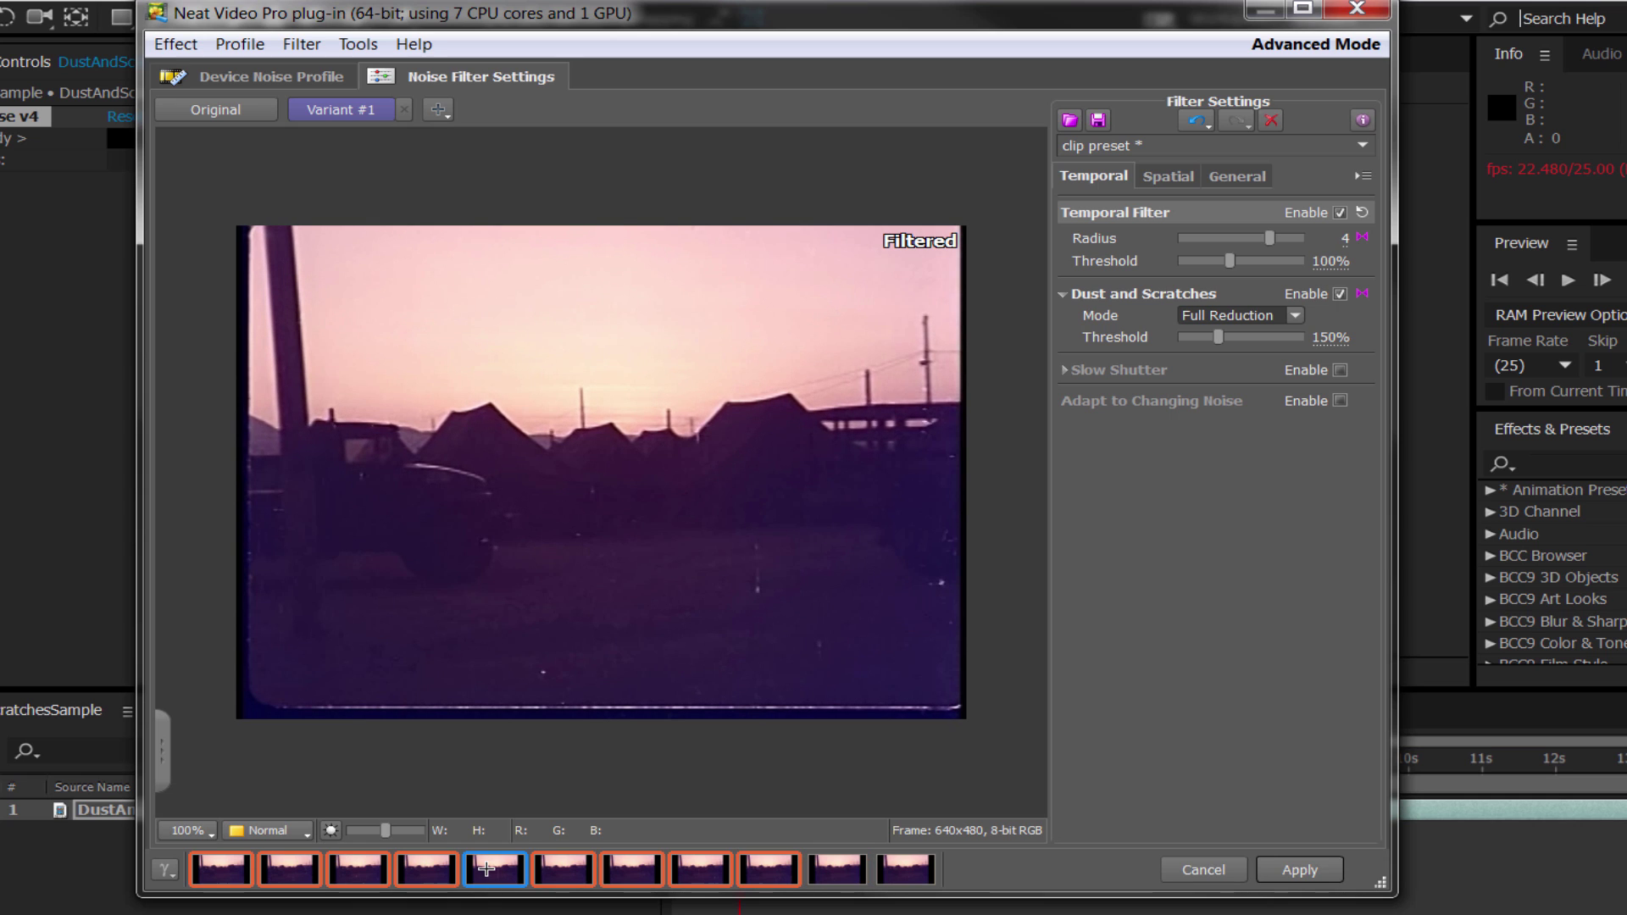
key("Right")
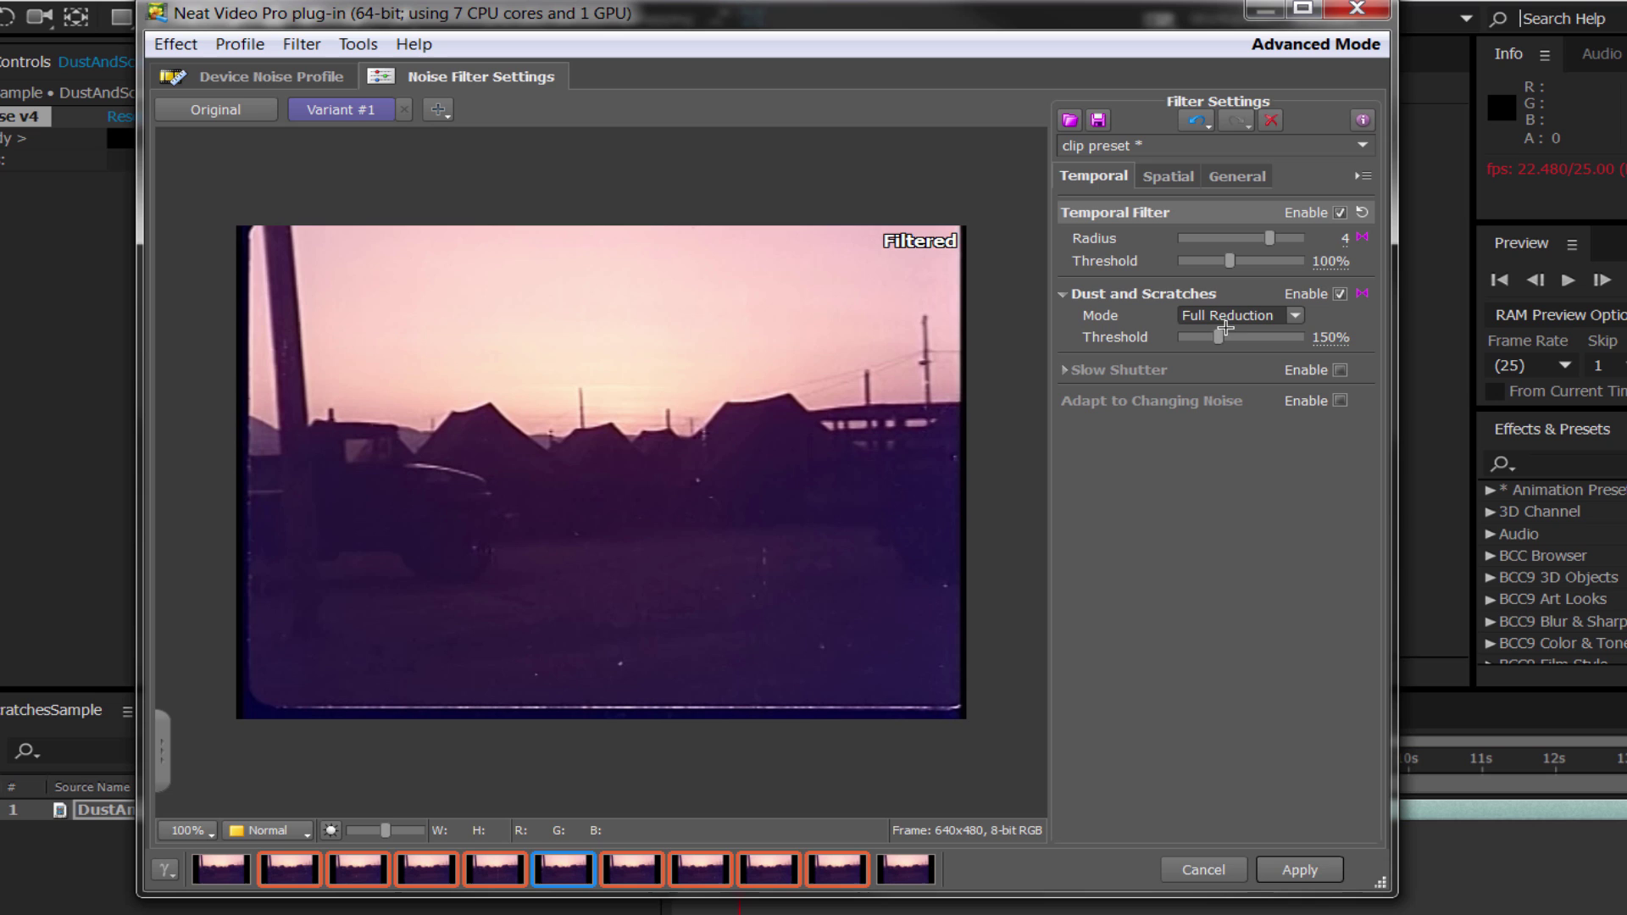
left_click_drag(1219, 337, 1276, 335)
left_click_drag(1276, 337, 1306, 338)
left_click_drag(1298, 337, 1245, 339)
left_click(1366, 336)
Step: Raise the Dust and Scratches threshold again, checking later frames and settling at 350%
left_click_drag(1217, 334, 1266, 335)
key("Right")
key("Right")
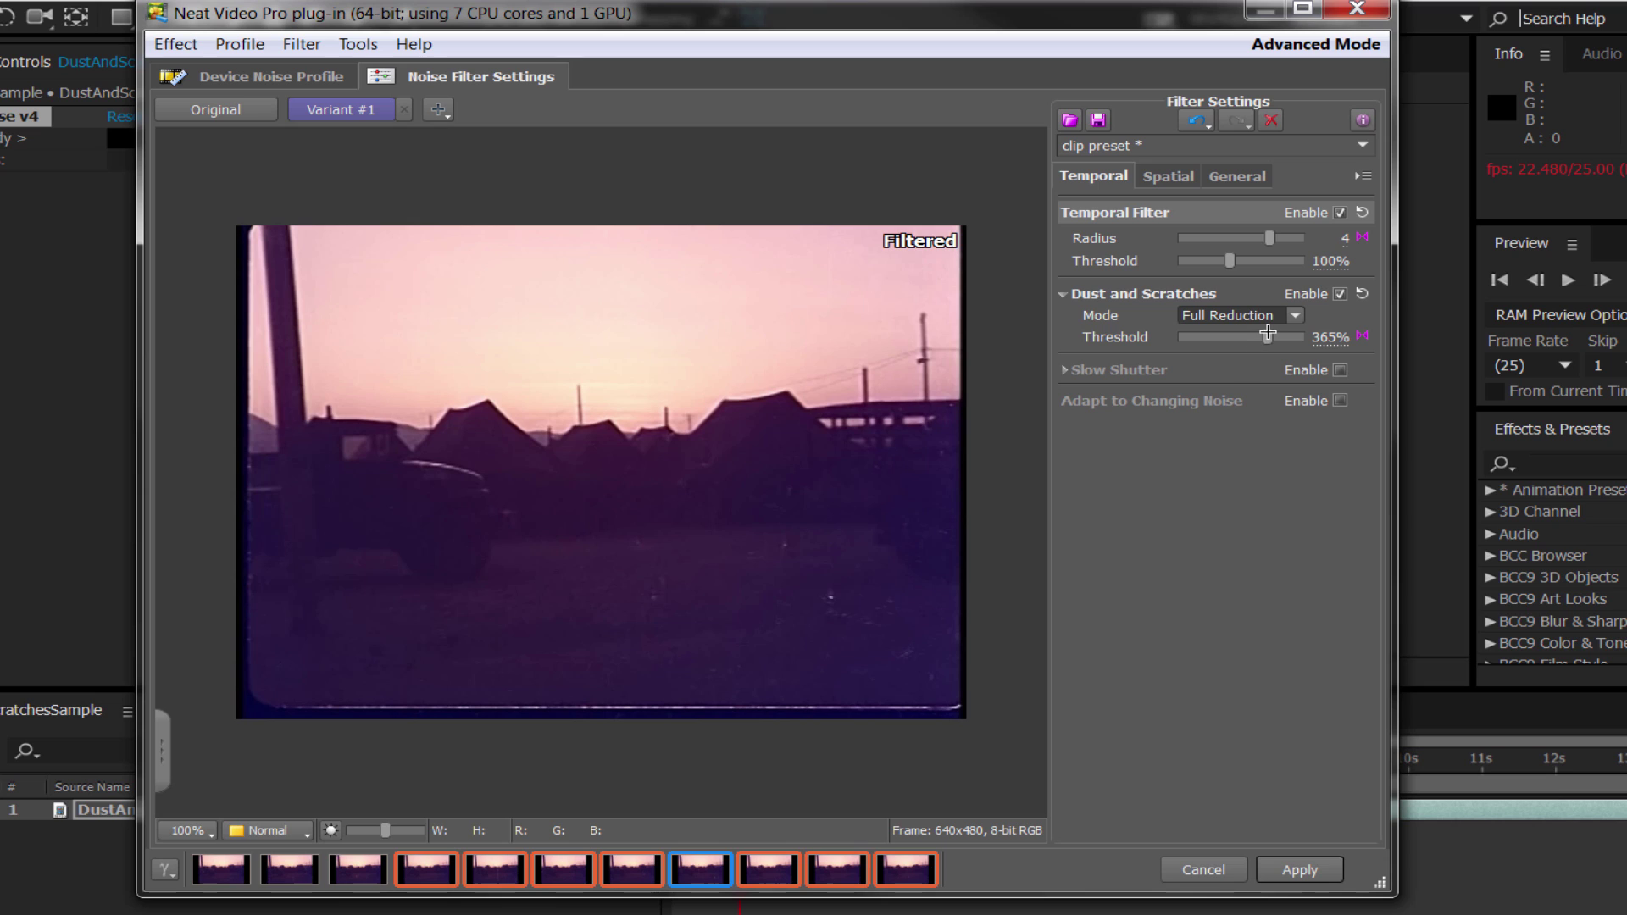
mouse_move(1268, 334)
left_mouse_down()
mouse_move(1292, 337)
mouse_move(1273, 337)
left_mouse_up()
left_click_drag(1271, 336, 1260, 338)
Step: Apply the Neat Video settings and preview the filtered clip from a later frame
left_click(1297, 869)
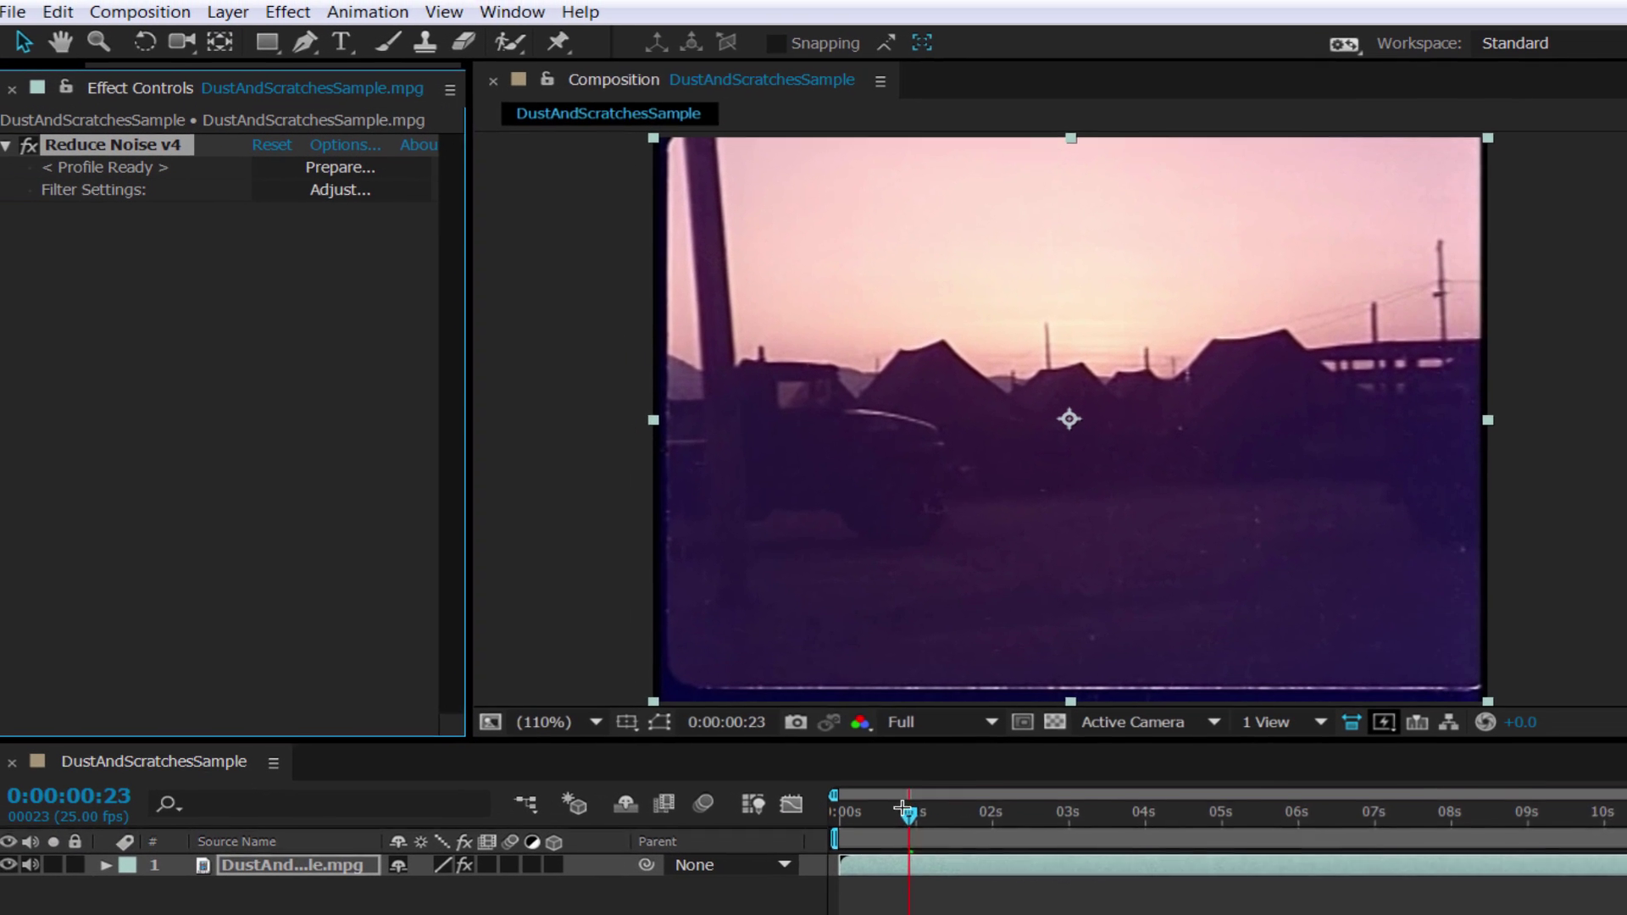
left_click(754, 761)
left_click_drag(932, 817, 926, 856)
key("space")
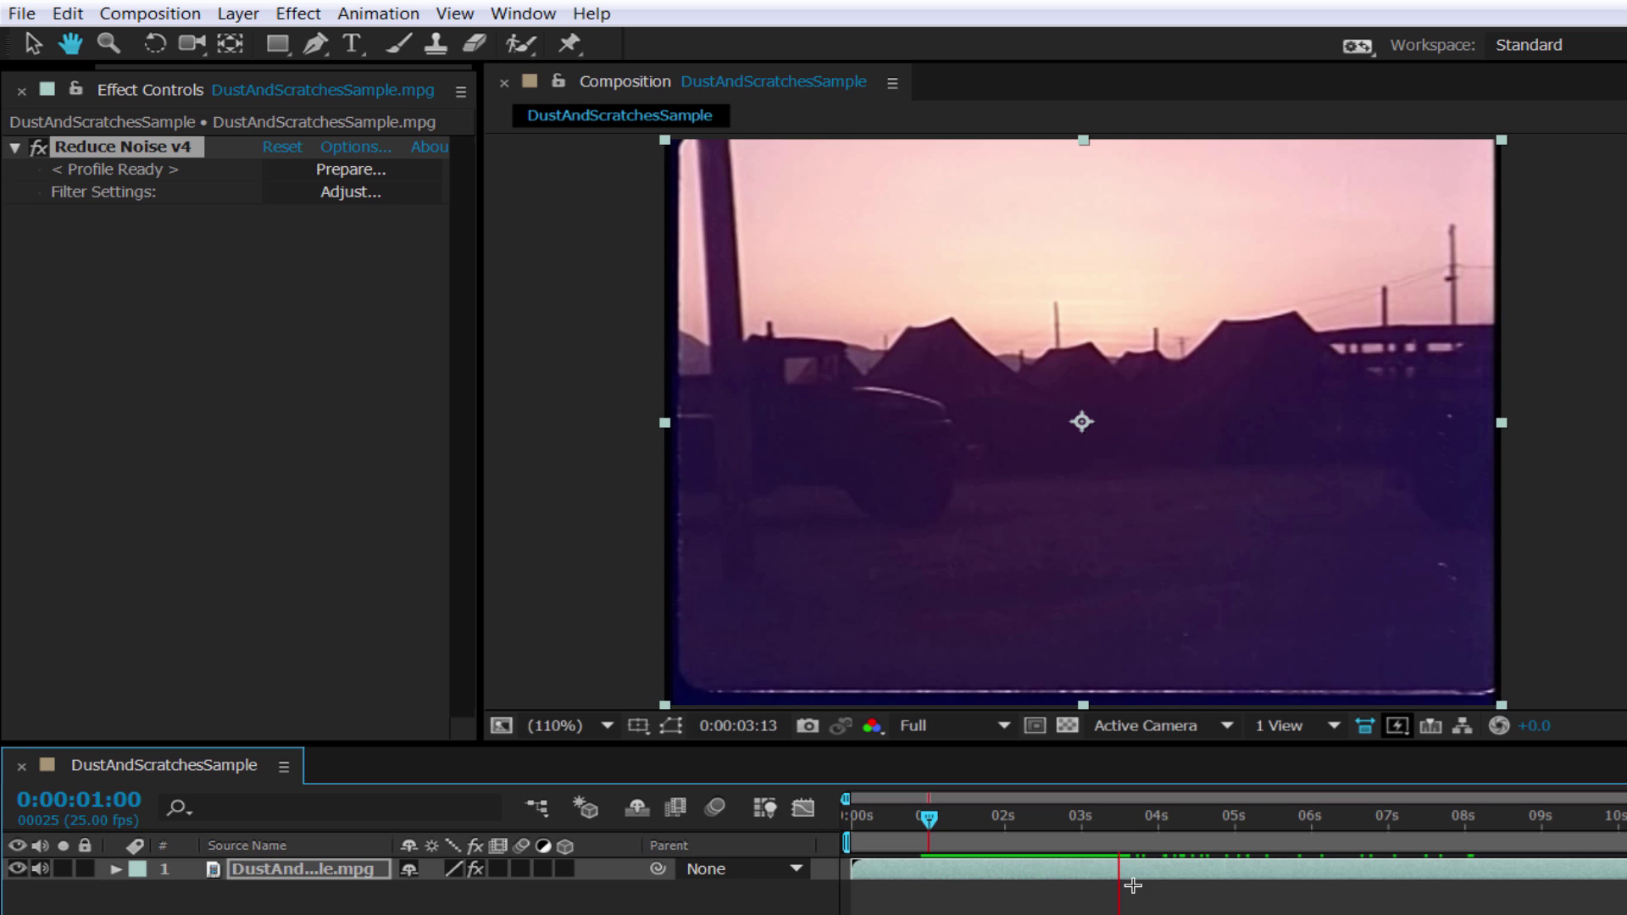
key("space")
Step: Preview the clip with Reduce Noise v4 off, then switch it back on and replay the cleaned clip
left_click(38, 146)
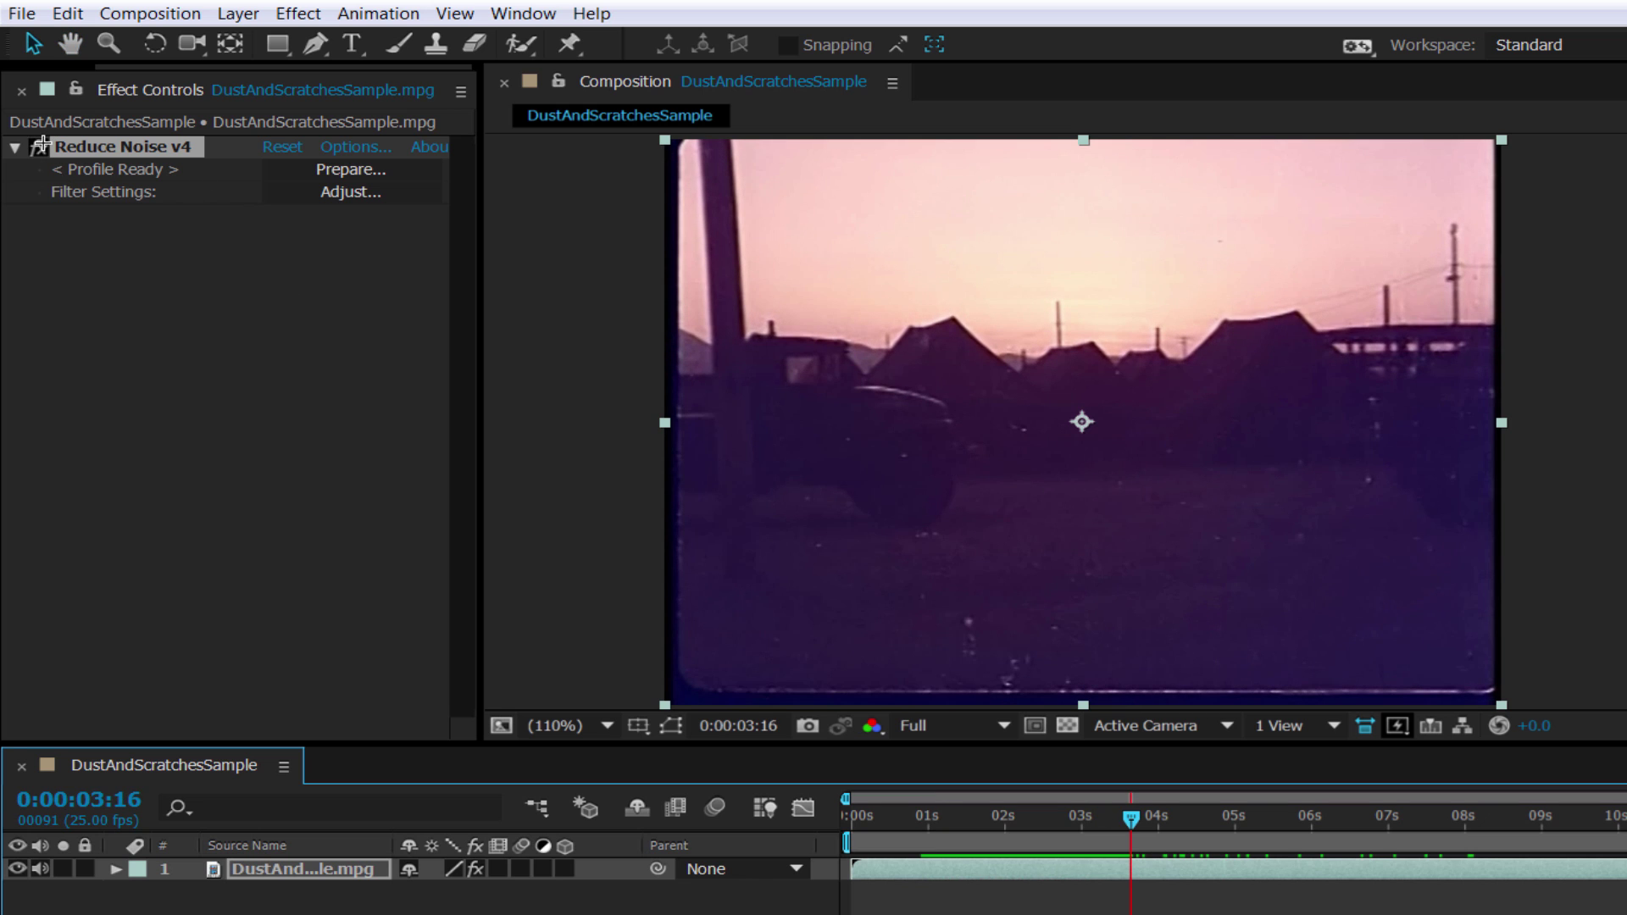
left_click(929, 816)
key("space")
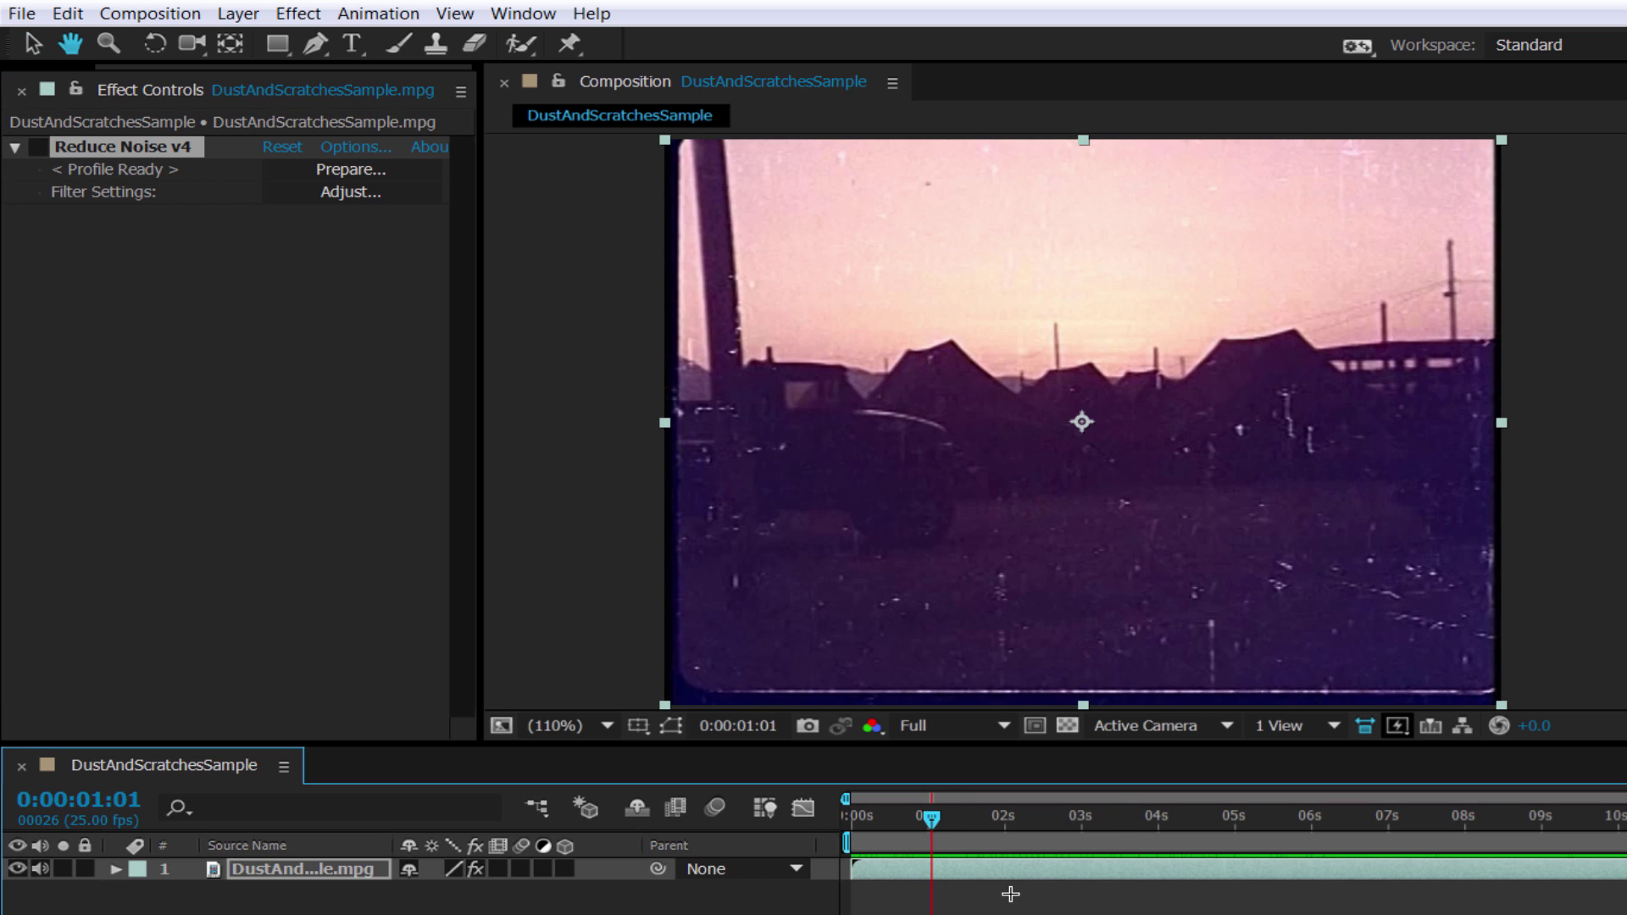
left_click(927, 816)
left_click(34, 44)
left_click(38, 147)
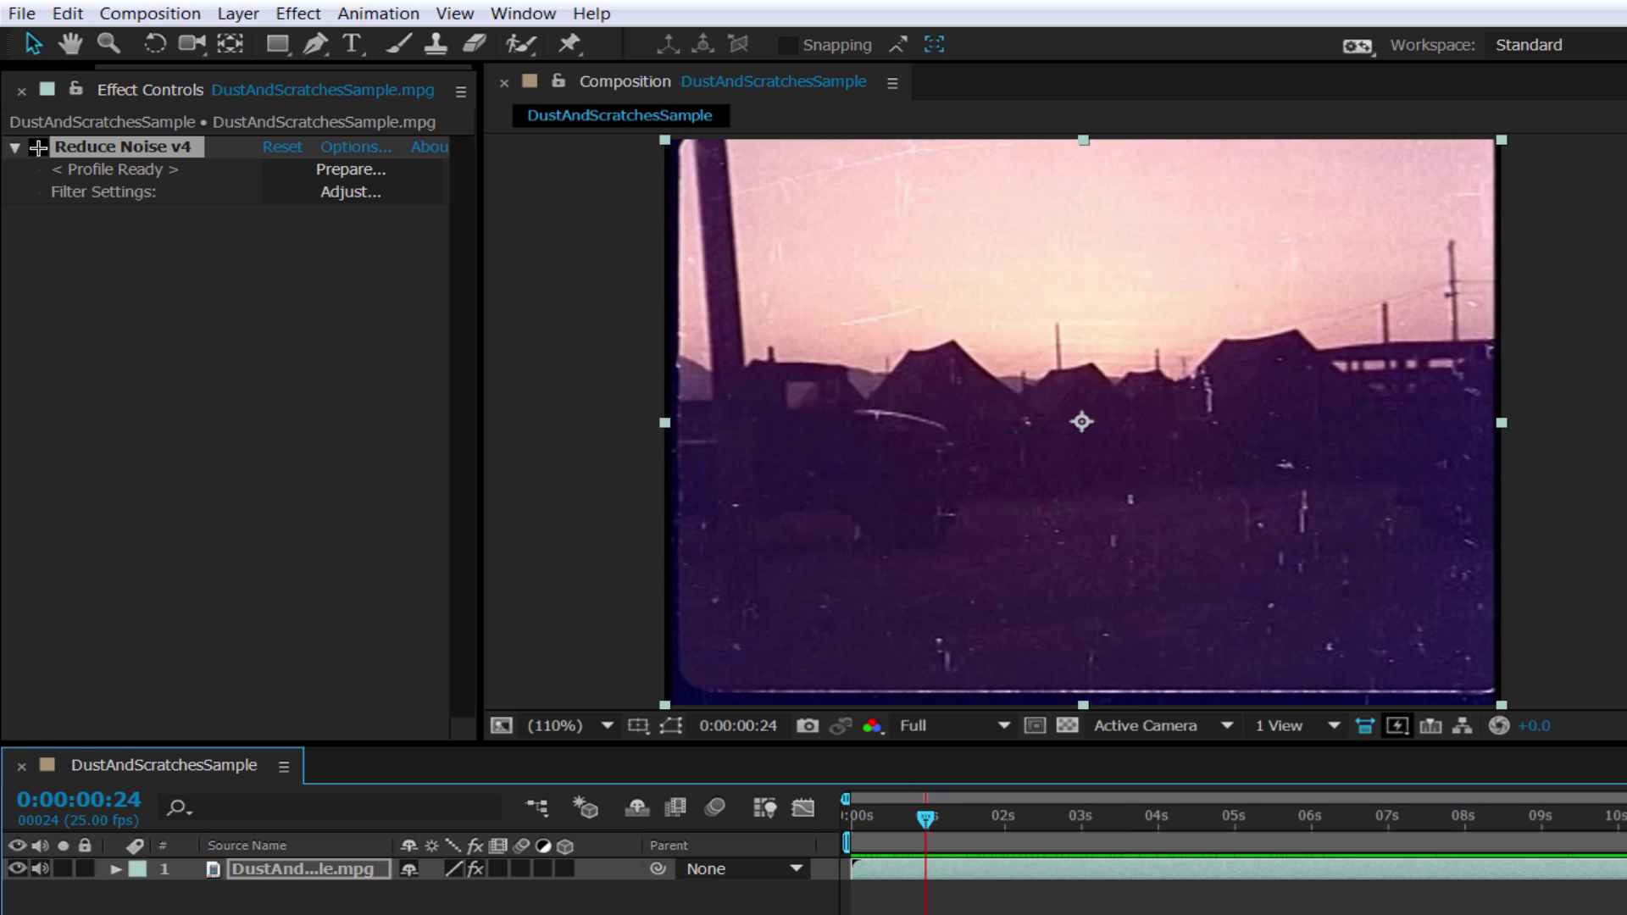
key("space")
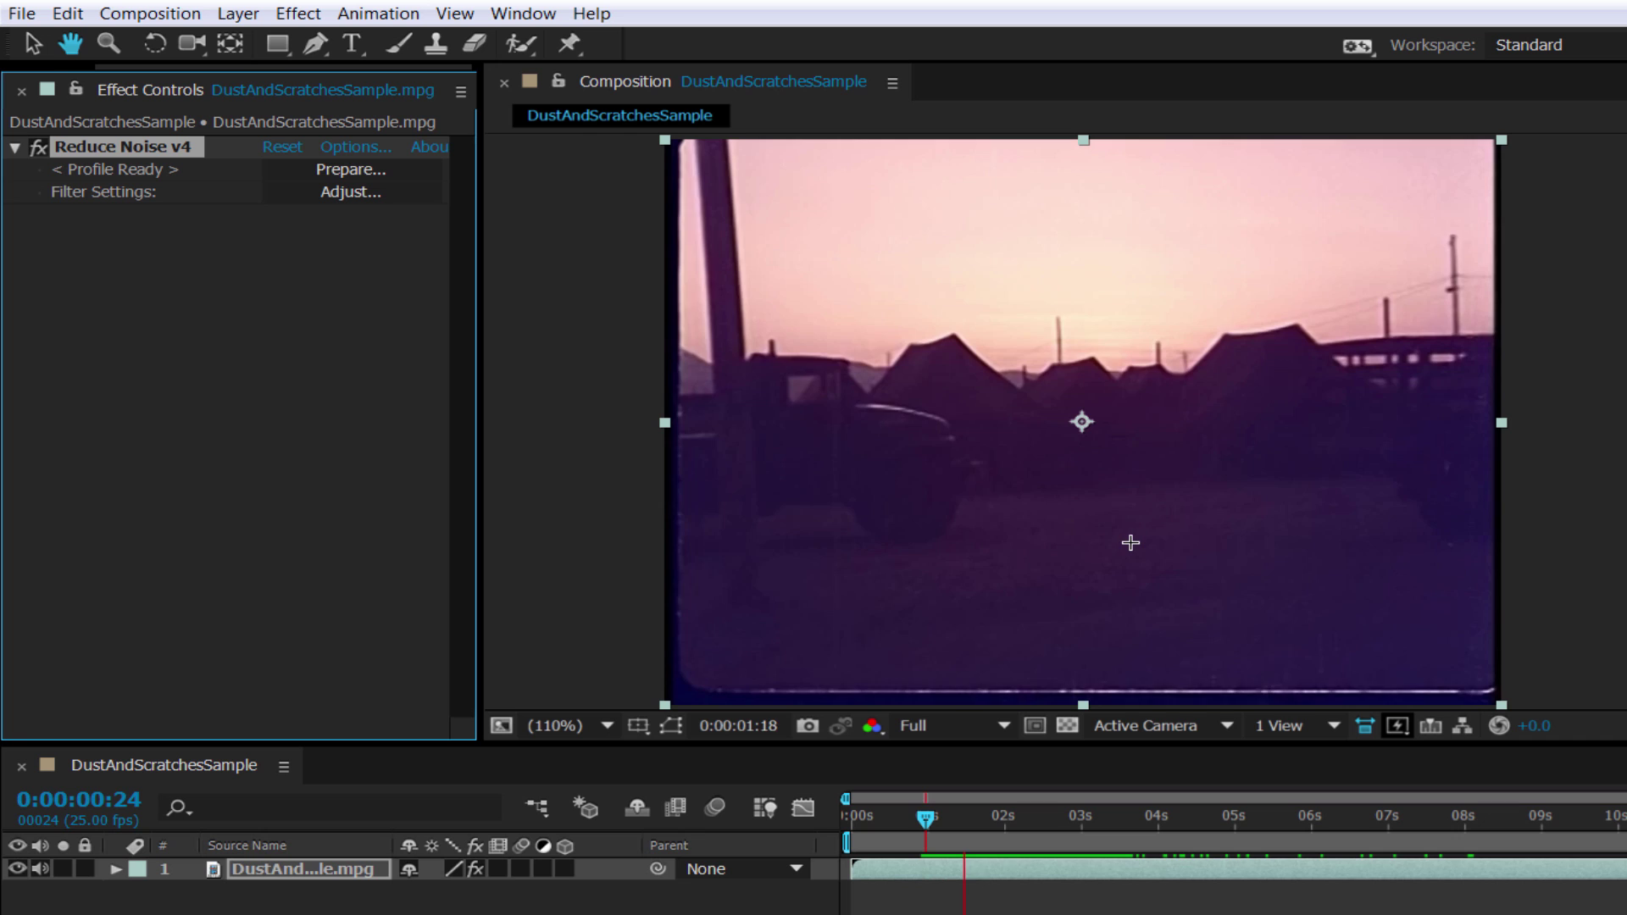